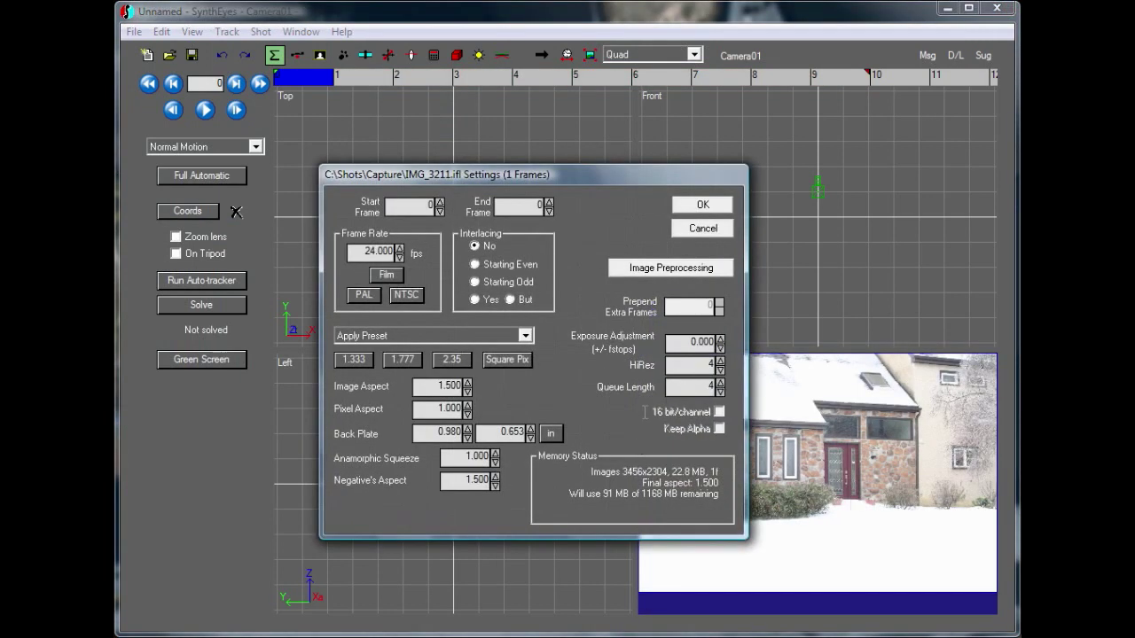
Accept the default shot settings for IMG_3211, open the lens controls, and hide the lens grid over the image
left_click(701, 204)
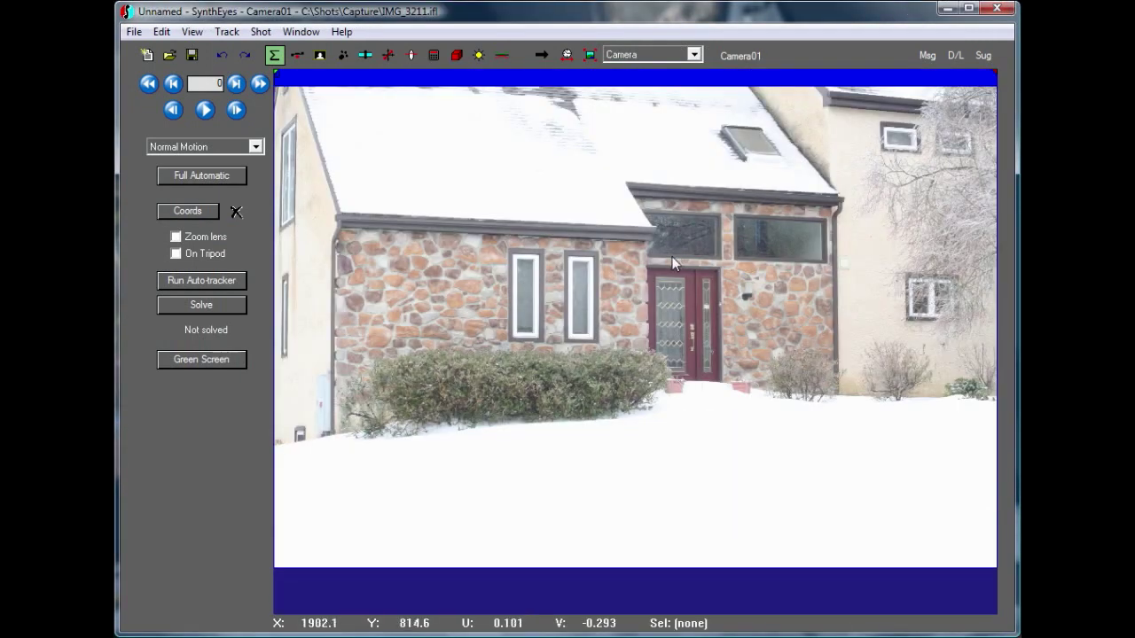
left_click(411, 55)
left_click(195, 31)
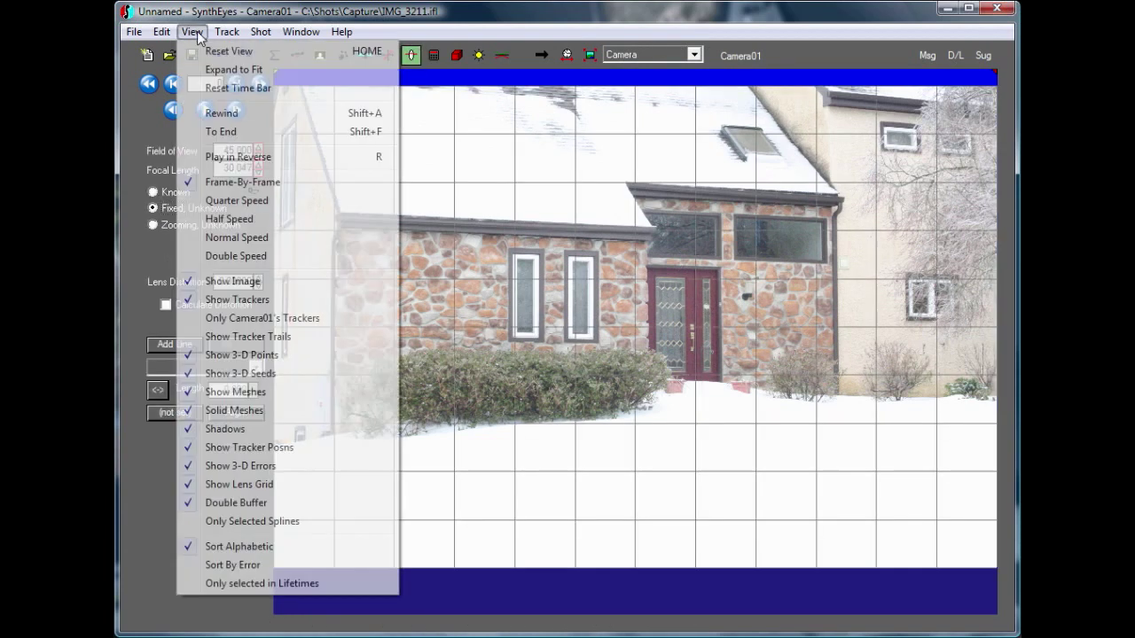
left_click(255, 485)
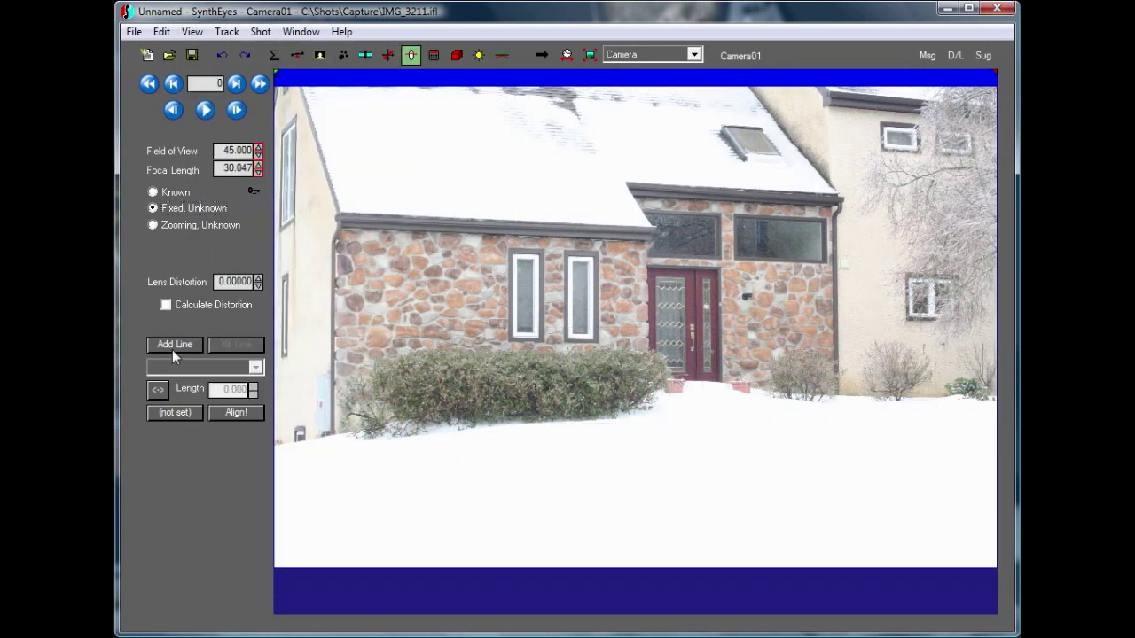
Add an alignment line up the right edge of the door frame and set it parallel to the Z axis
scroll(813, 254, "up", 5)
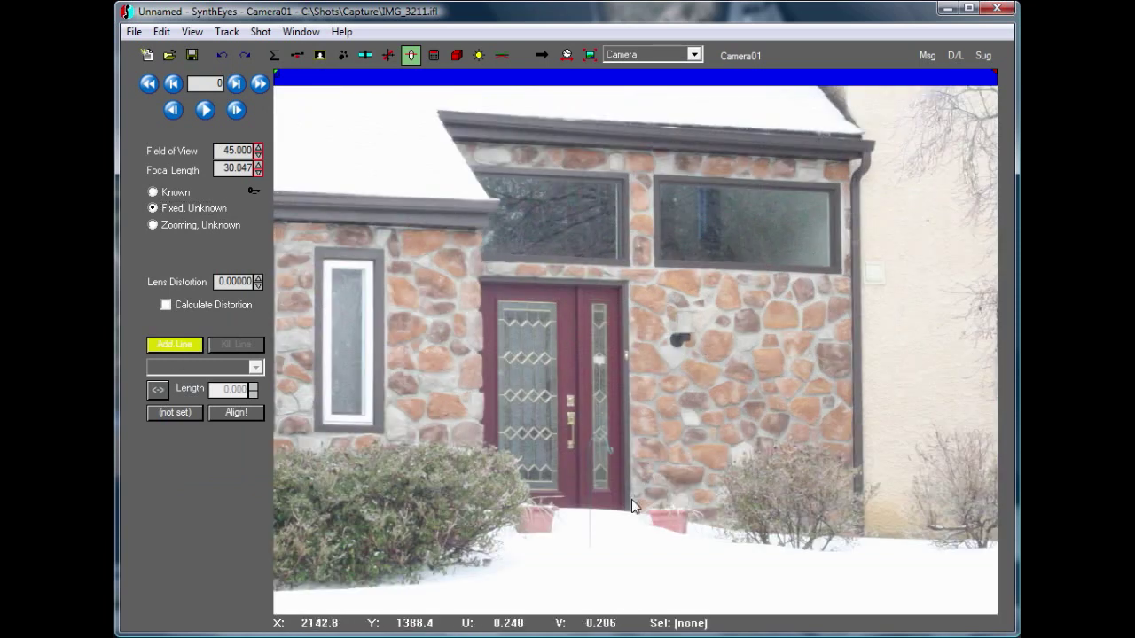
left_click_drag(630, 502, 627, 291)
right_click(627, 290)
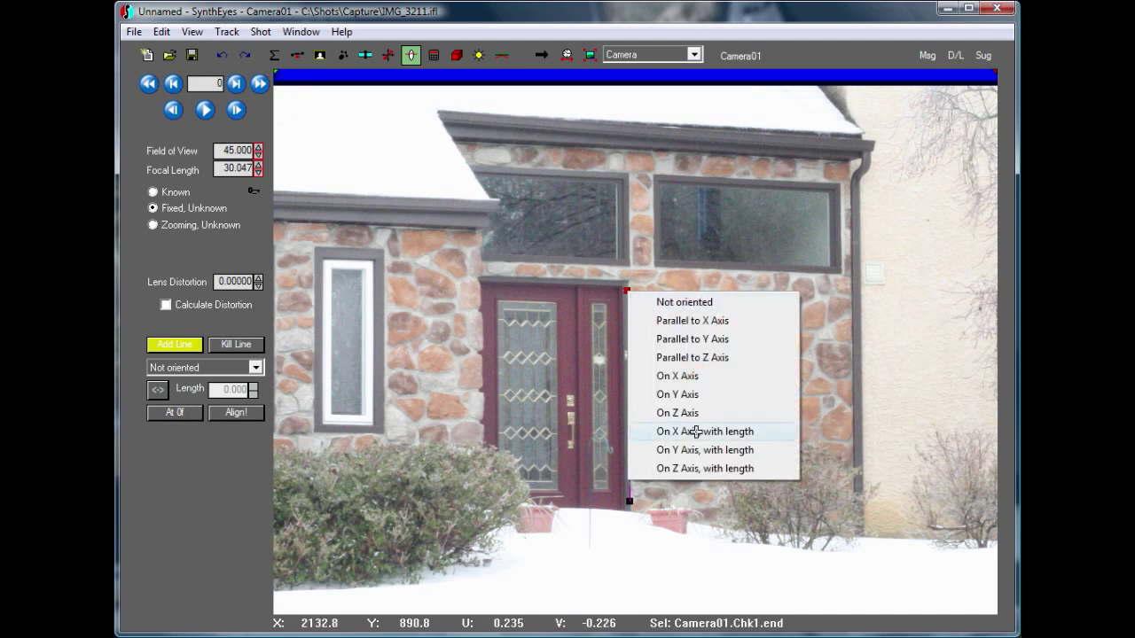
left_click(724, 359)
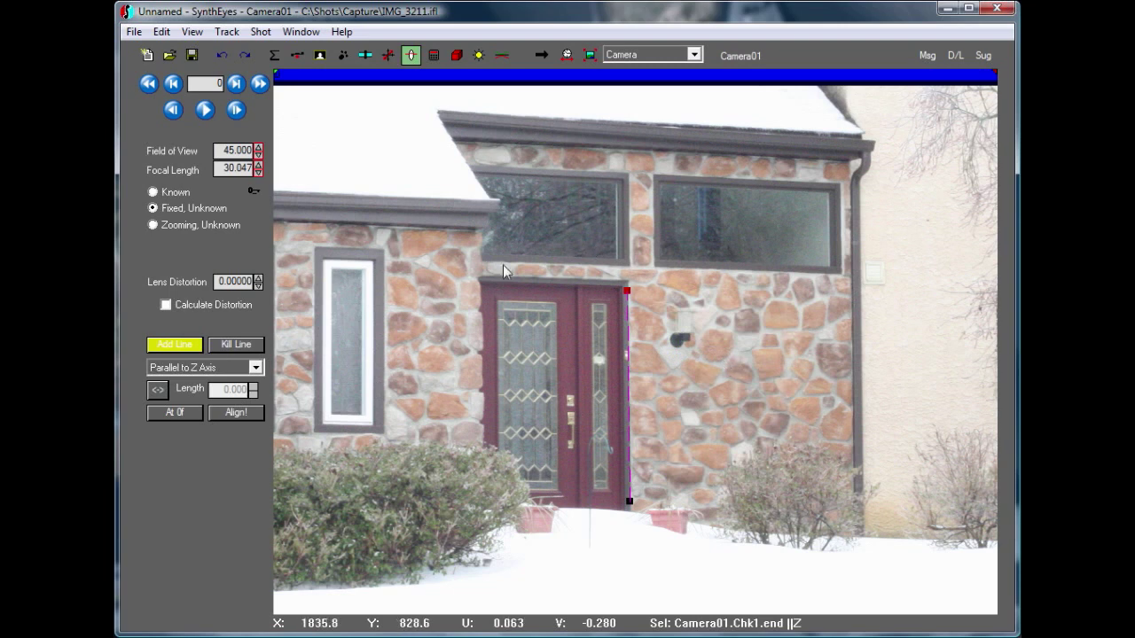
Add an alignment line along the bottom edge of the two windows above the door and set it on the X axis
left_click_drag(497, 260, 823, 272)
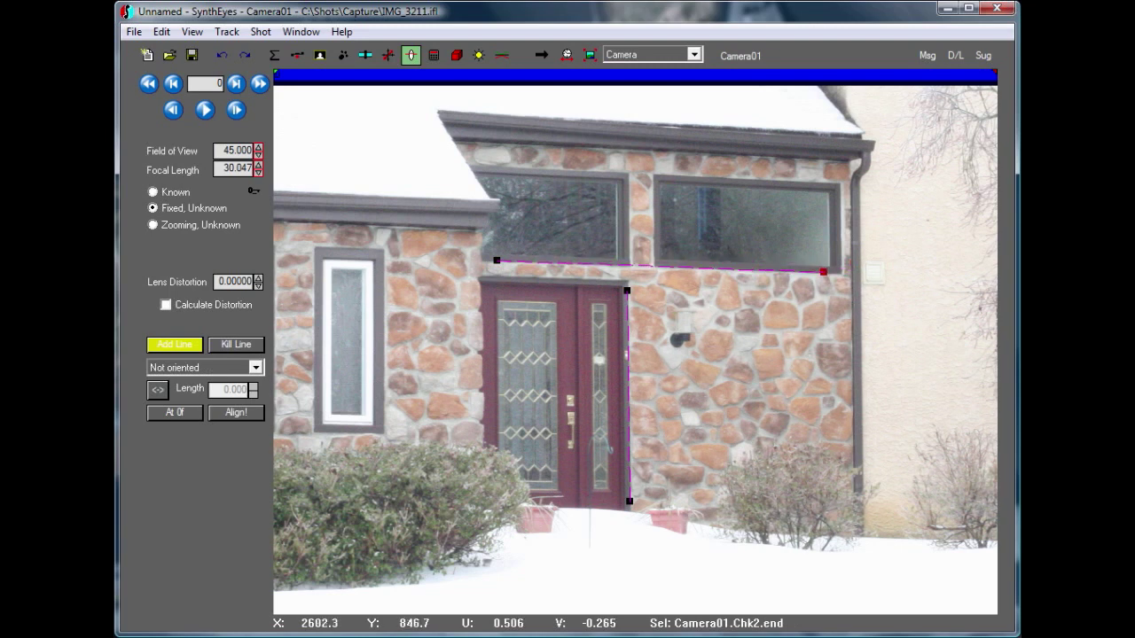
right_click(824, 272)
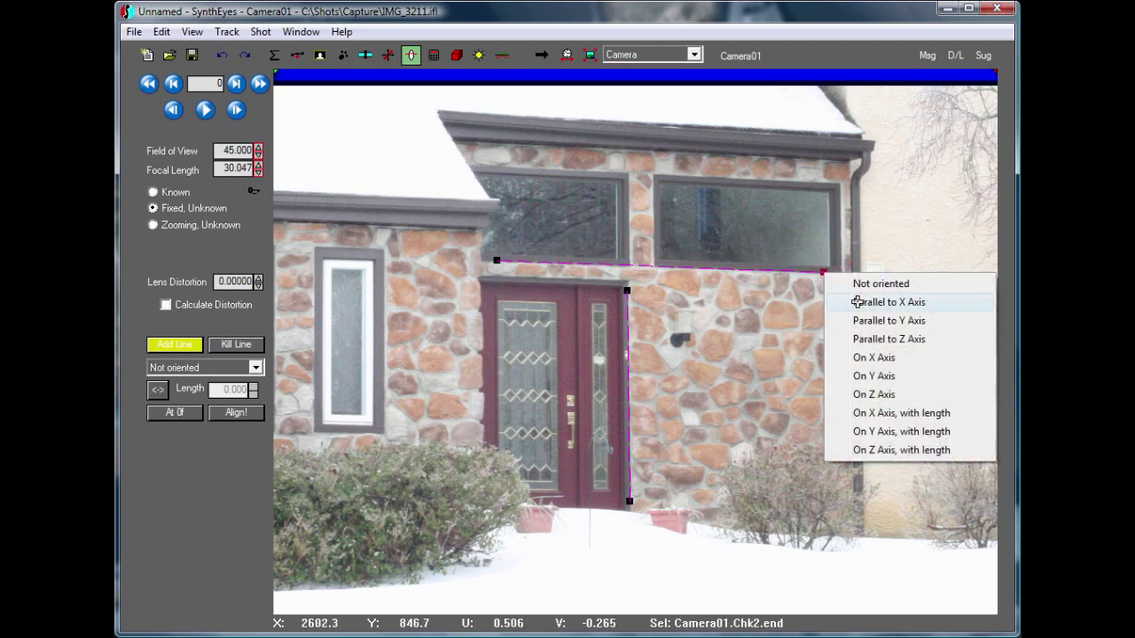
left_click(867, 357)
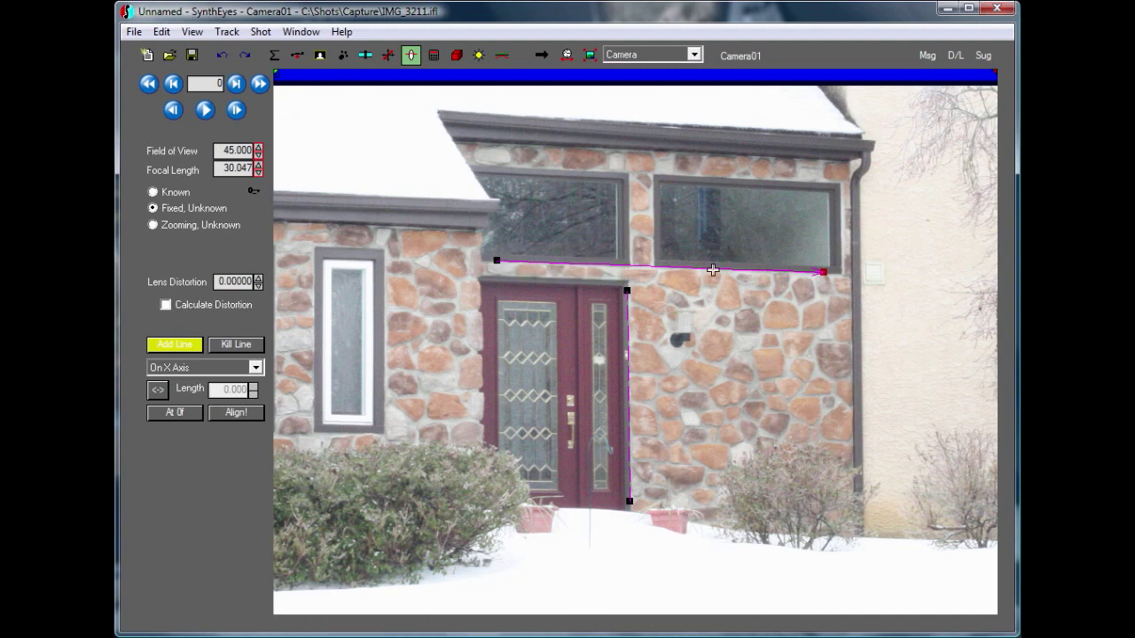
left_click(153, 390)
left_click(154, 390)
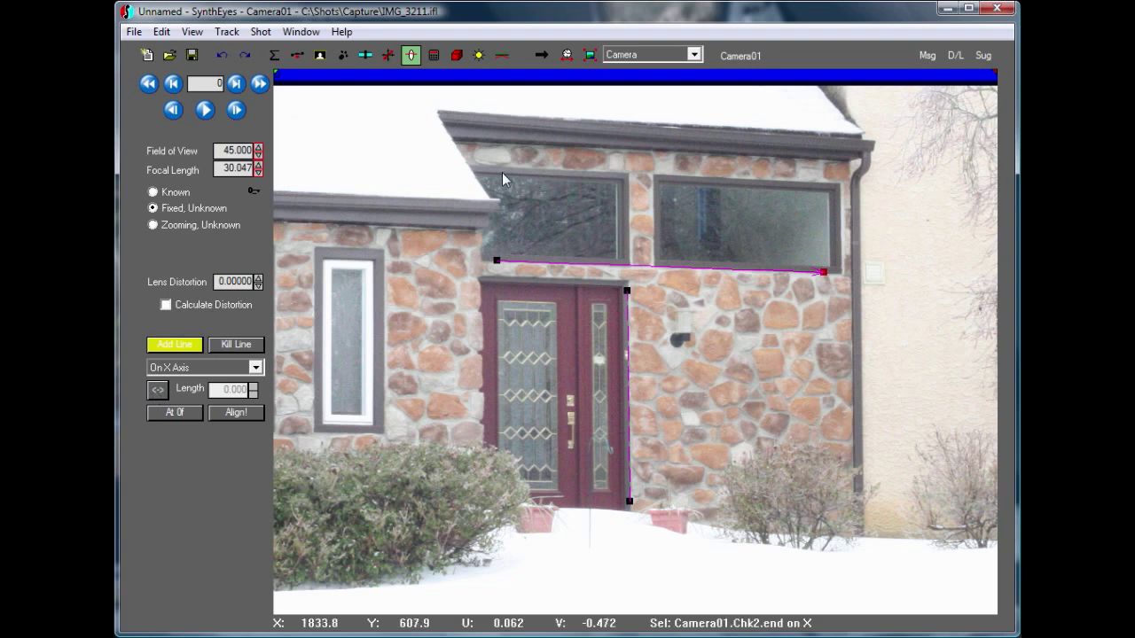
Add an alignment line along the top edge of the same two windows and set it parallel to the X axis
left_click_drag(501, 171, 816, 188)
right_click(817, 189)
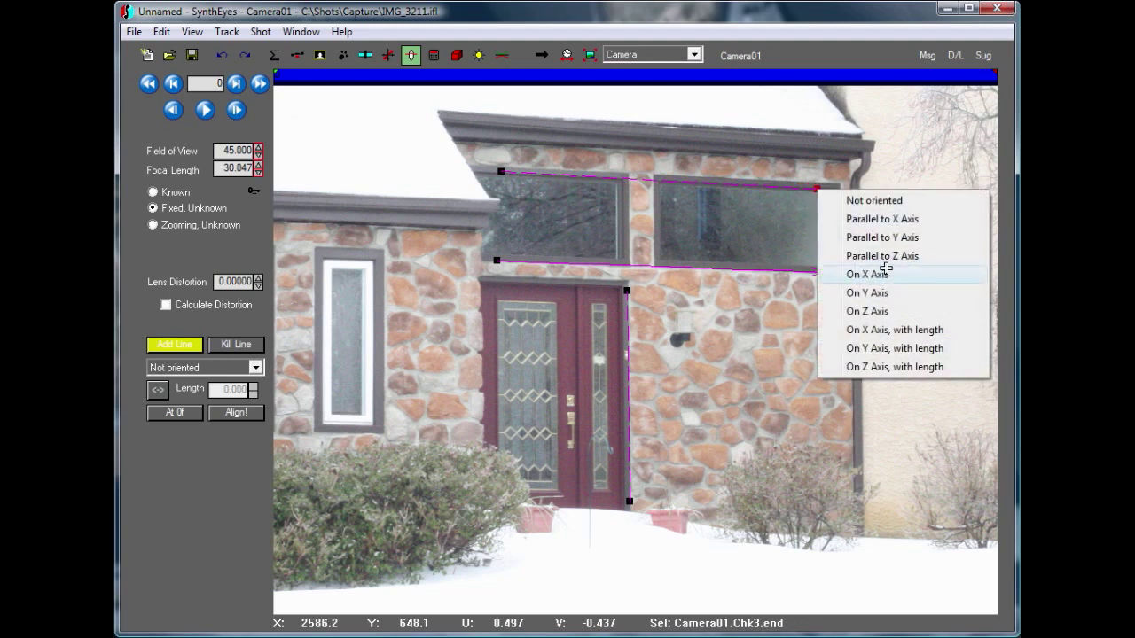
left_click(881, 220)
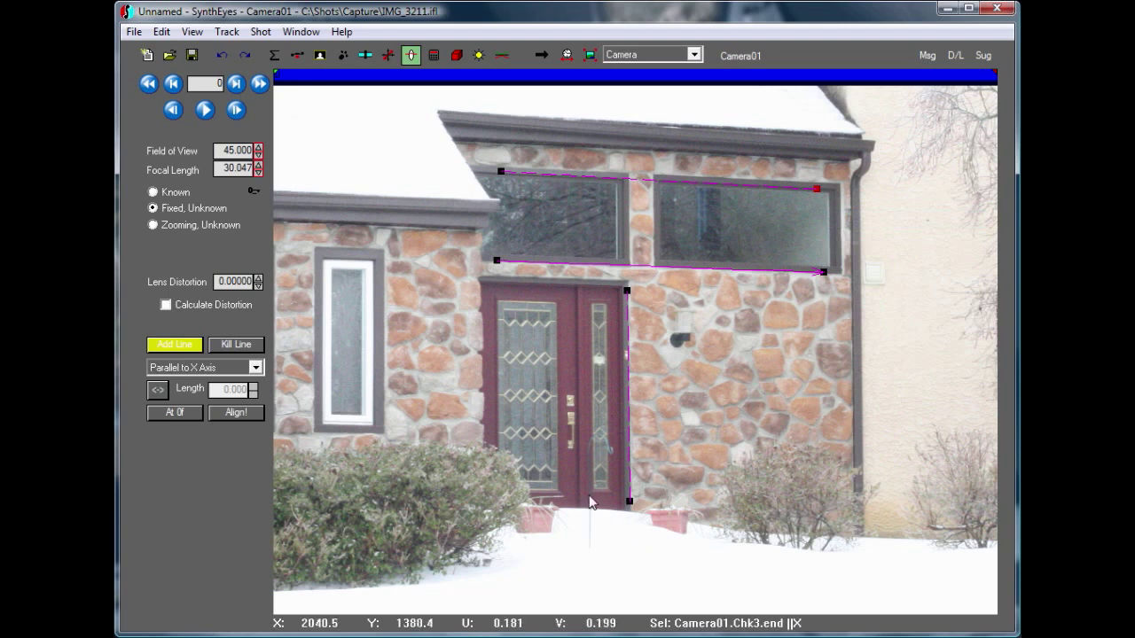
Add a vertical line between the door and its sidelight, oriented on the Z axis with a length of 6
left_click_drag(590, 491, 589, 302)
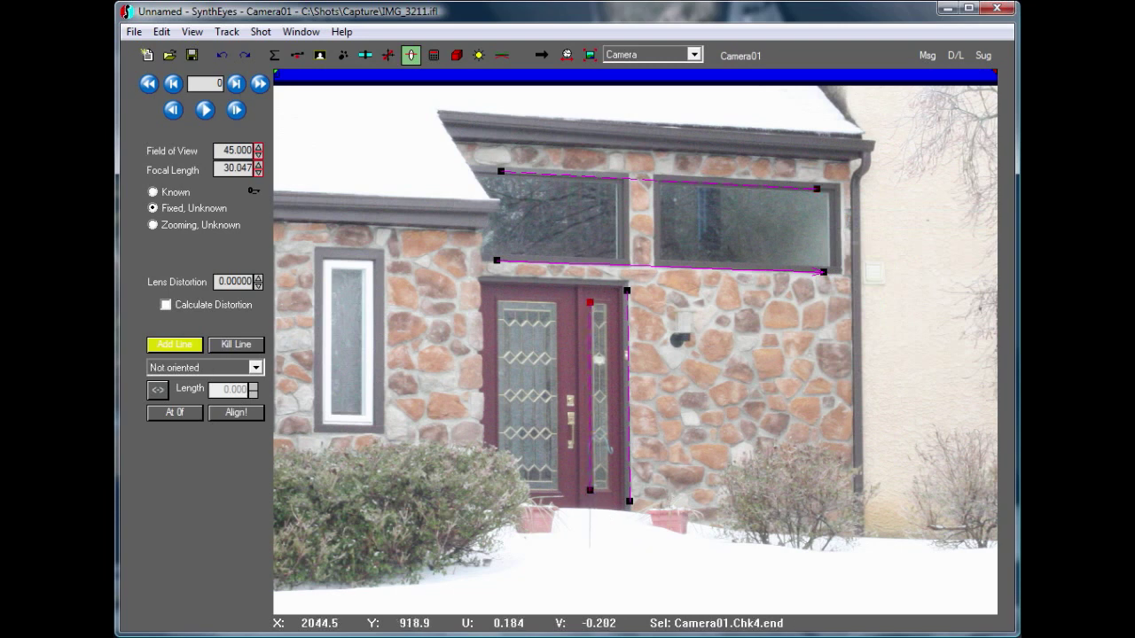
right_click(589, 302)
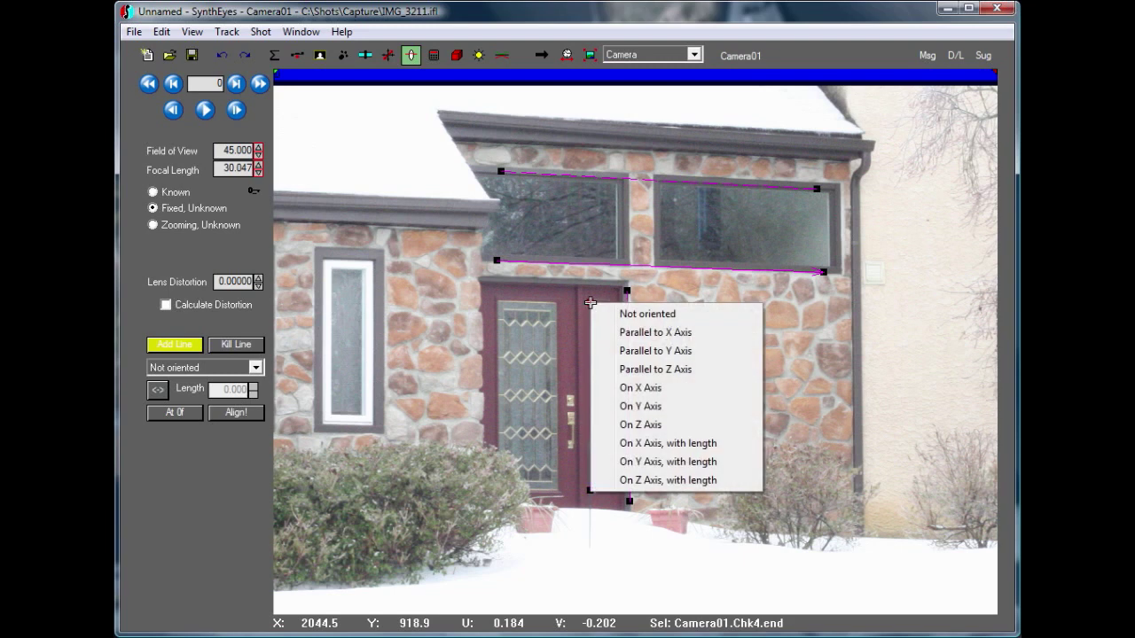
left_click(649, 481)
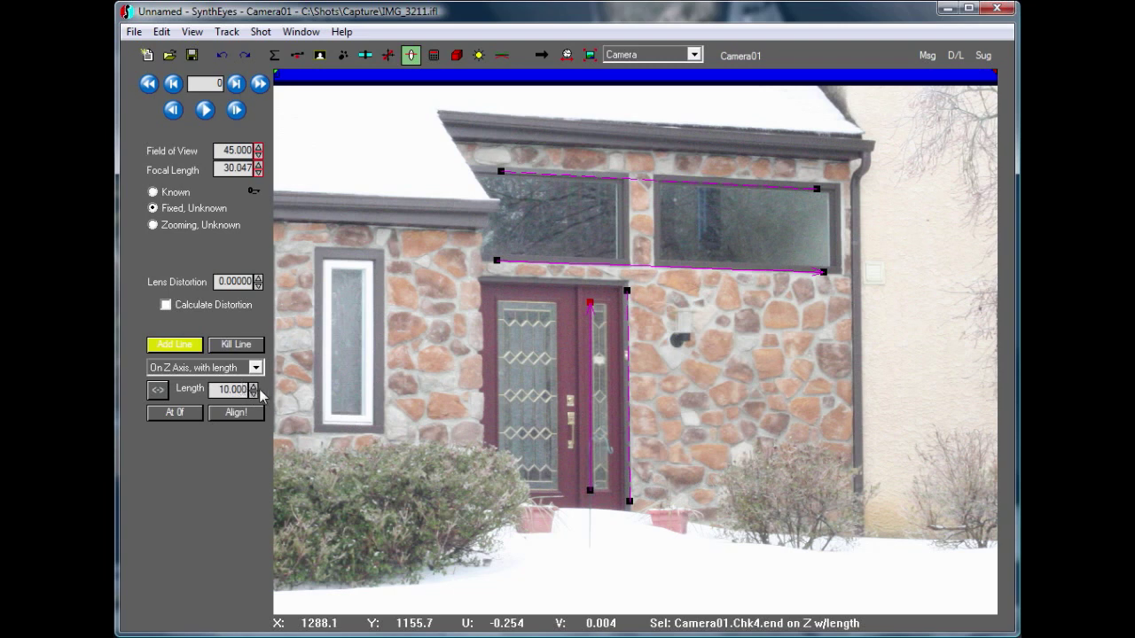
left_click_drag(252, 391, 255, 398)
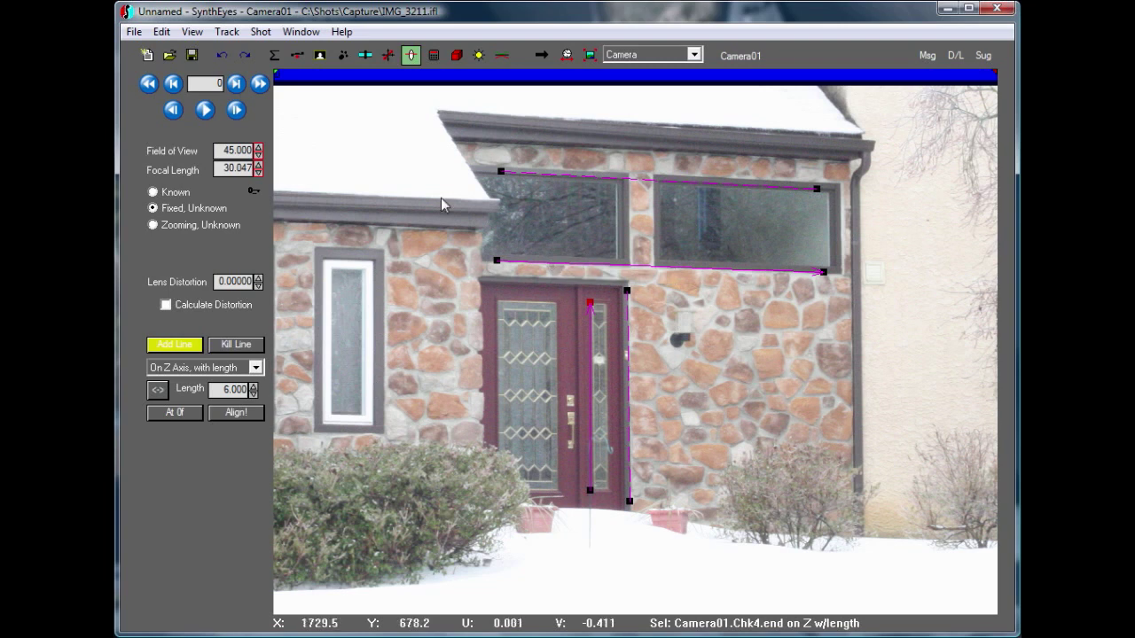
Add a vertical line beside the downspout at the stone wall's right corner and set it parallel to the Z axis
left_click(590, 55)
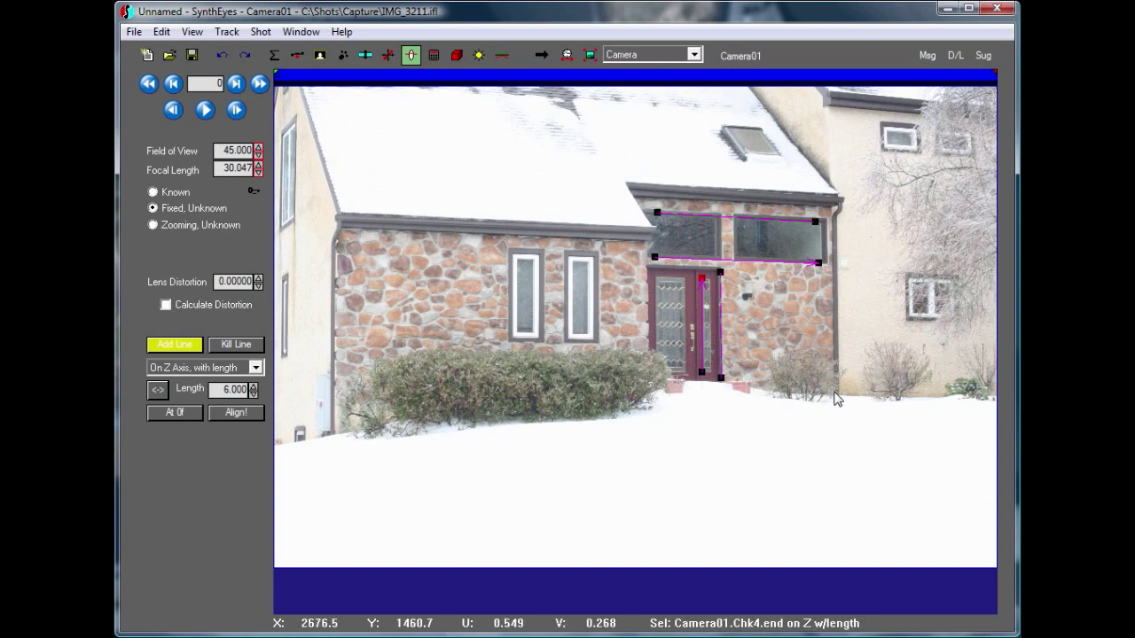
scroll(834, 377, "up", 3)
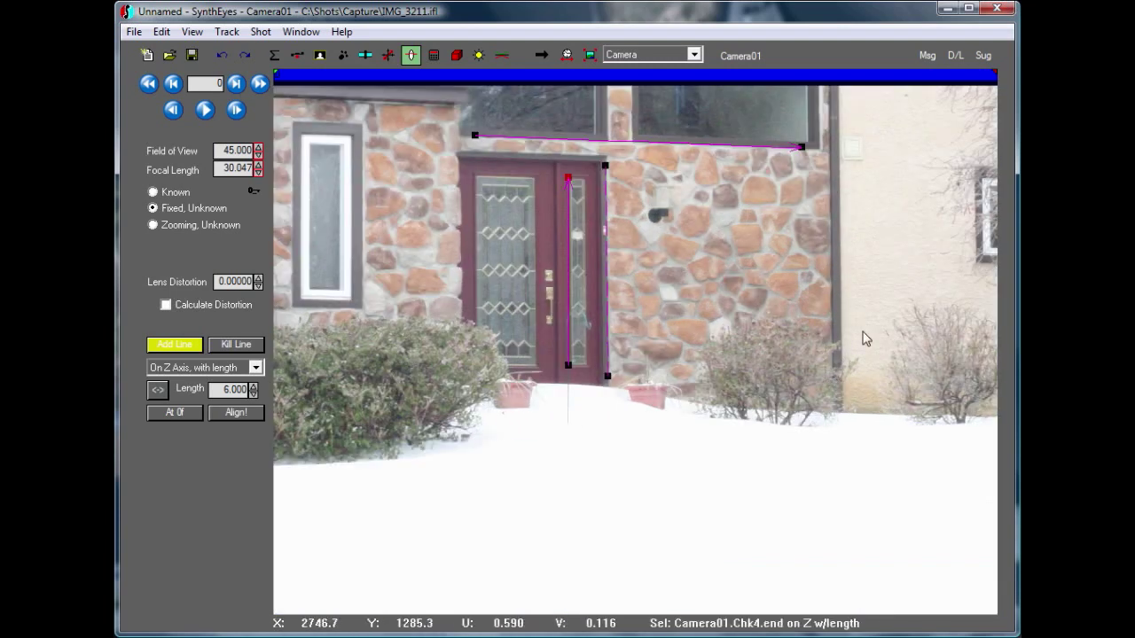
middle_click_drag(866, 338, 800, 465)
left_click_drag(800, 485, 798, 141)
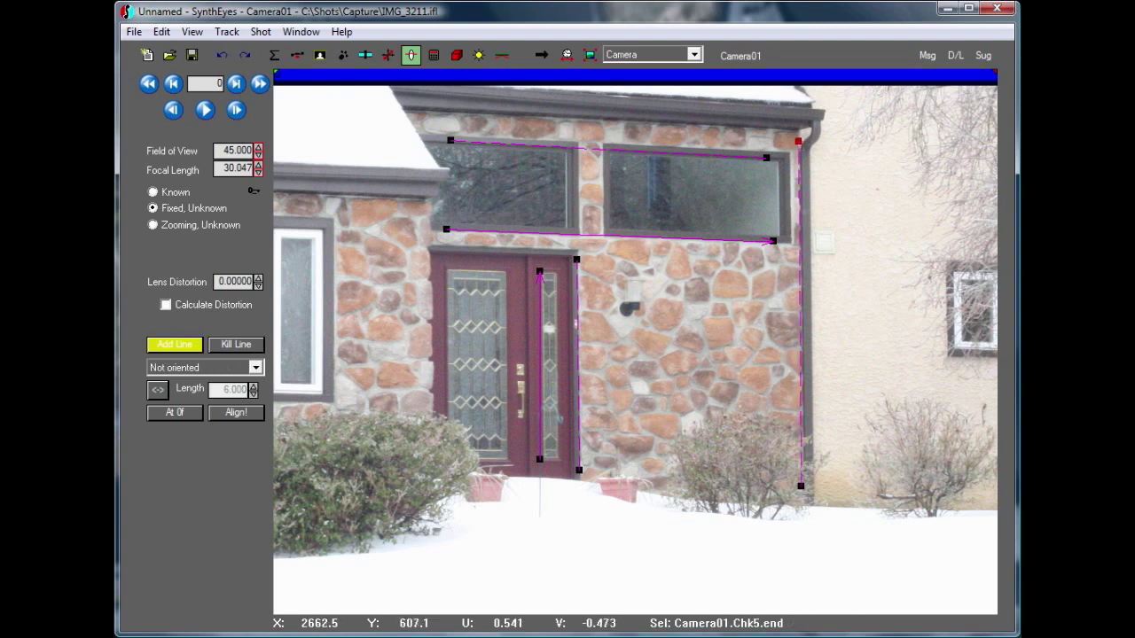
right_click(798, 141)
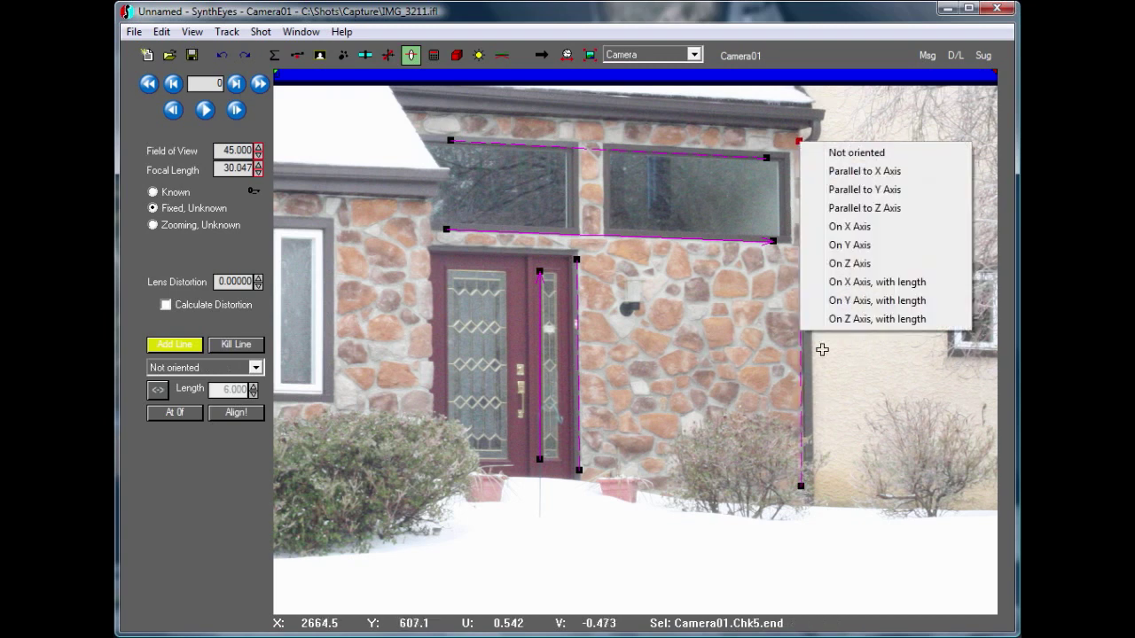
left_click(860, 208)
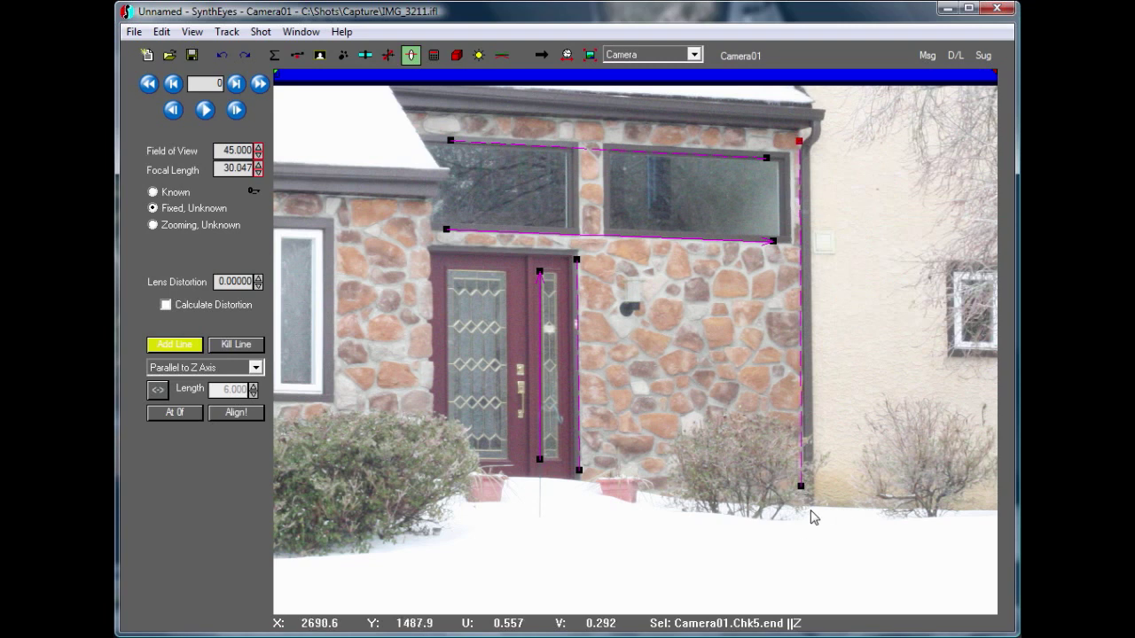
Fine-tune the lower endpoint of the line beside the right downspout so it follows the downspout's edge
scroll(809, 499, "up", 2)
left_click_drag(788, 460, 791, 463)
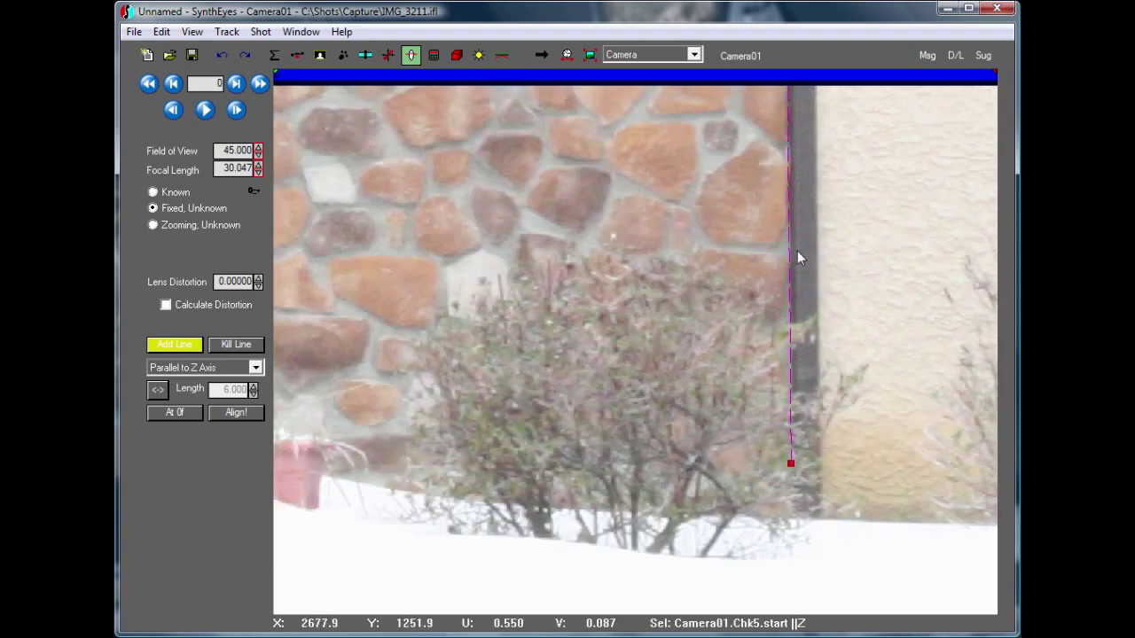
scroll(797, 255, "down", 2)
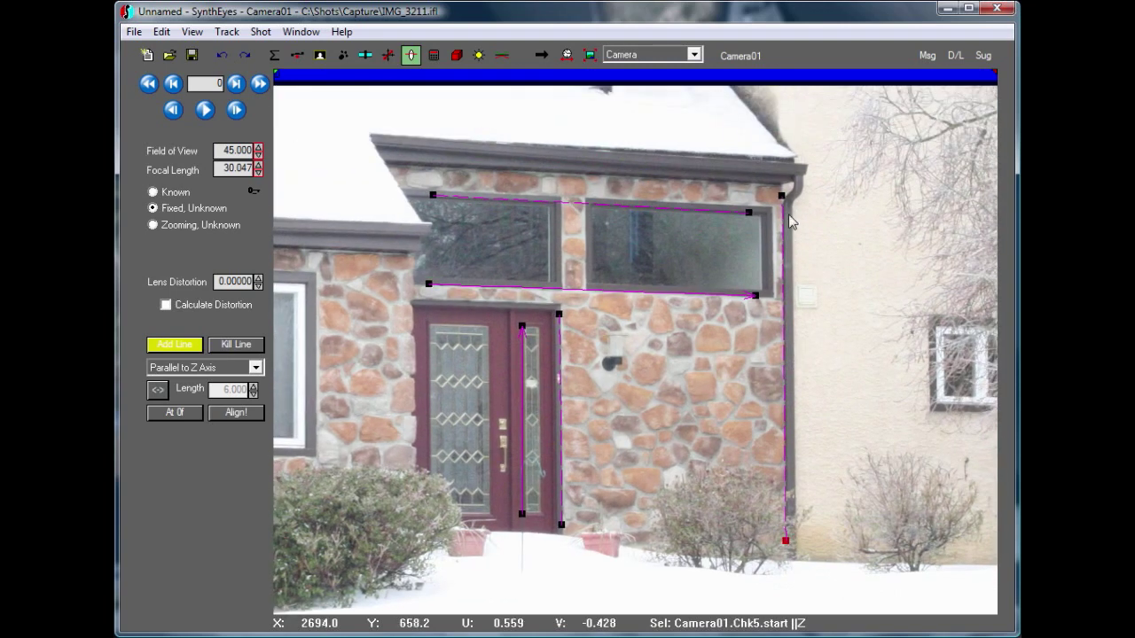
scroll(783, 200, "up", 3)
scroll(780, 205, "down", 5)
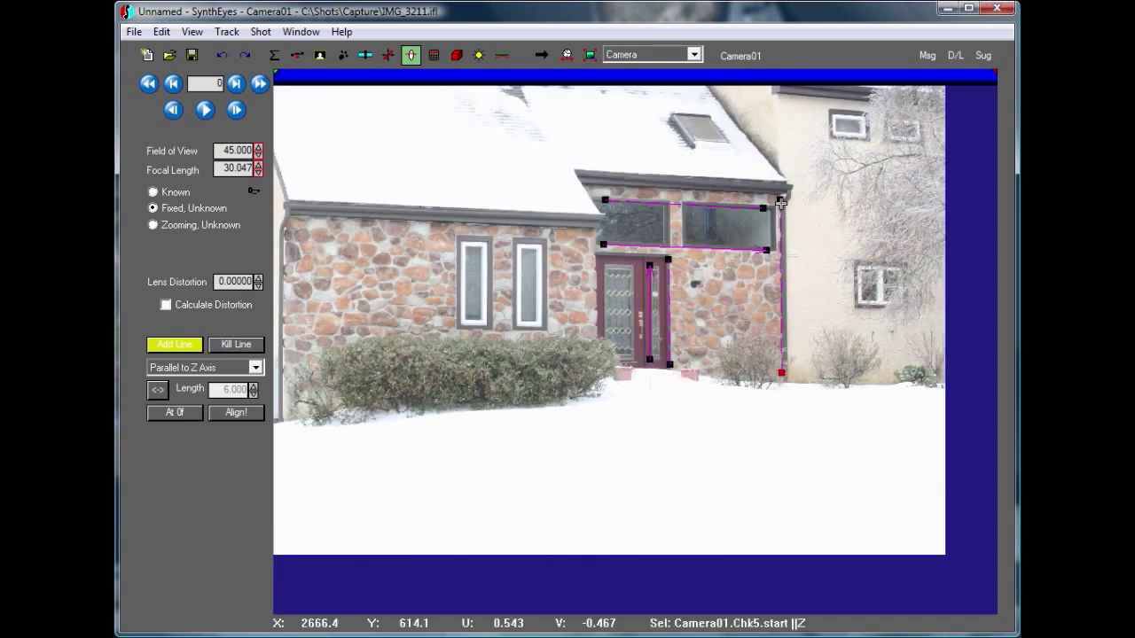
Add a vertical line along the stone wall's left corner, set it parallel to the Z axis, and check its fit against the edge
middle_click_drag(384, 312, 462, 332)
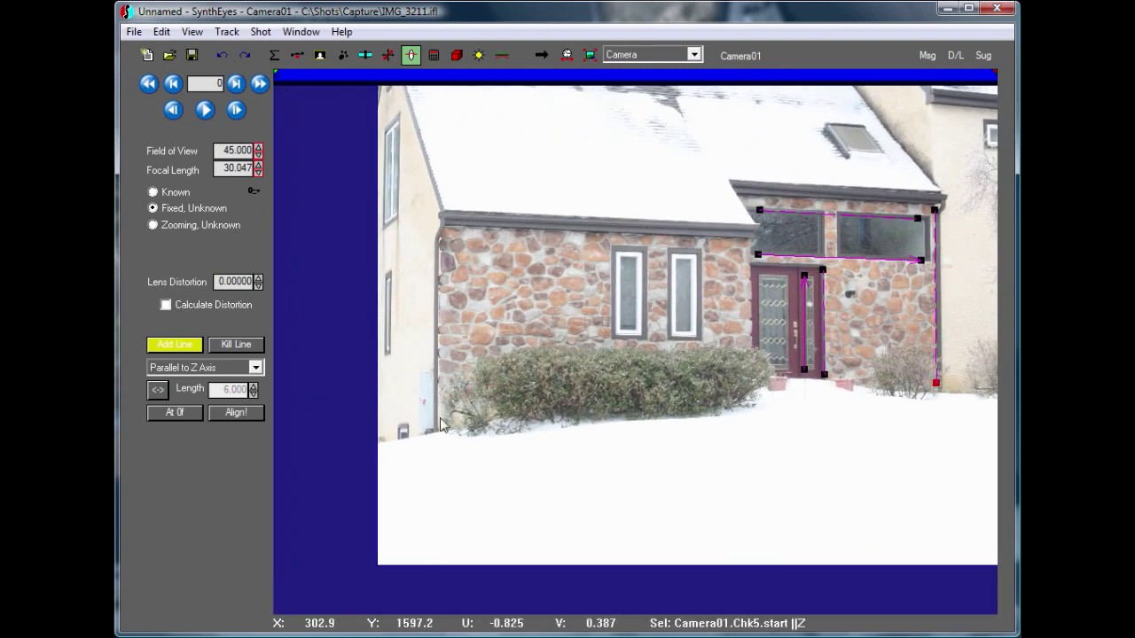
left_click_drag(440, 418, 440, 240)
right_click(440, 240)
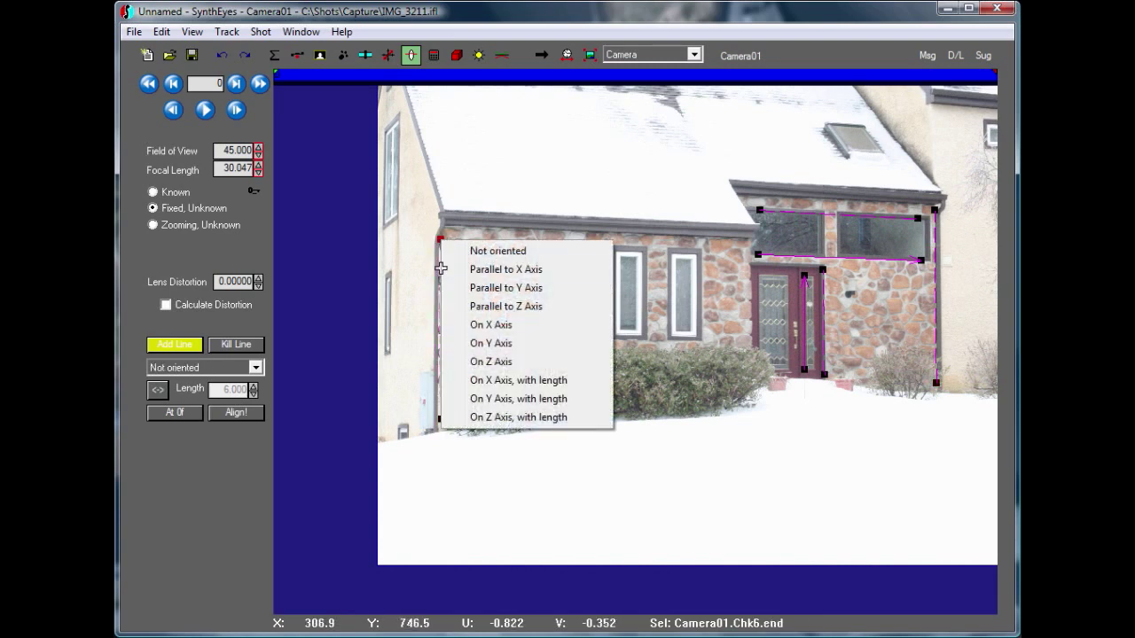
left_click(476, 307)
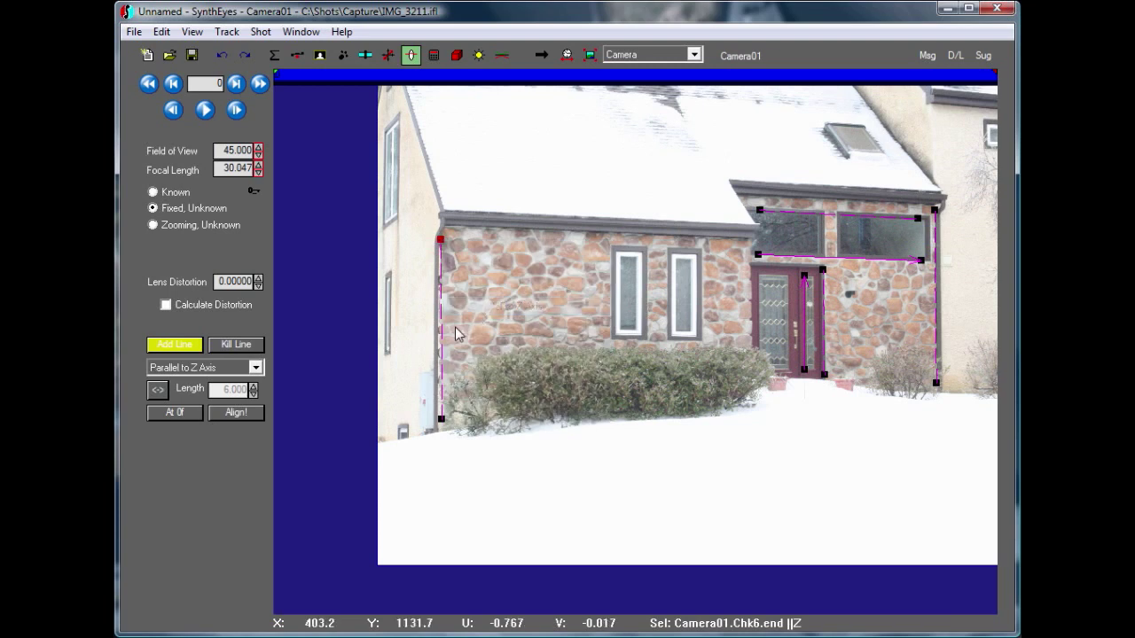
scroll(441, 329, "up", 5)
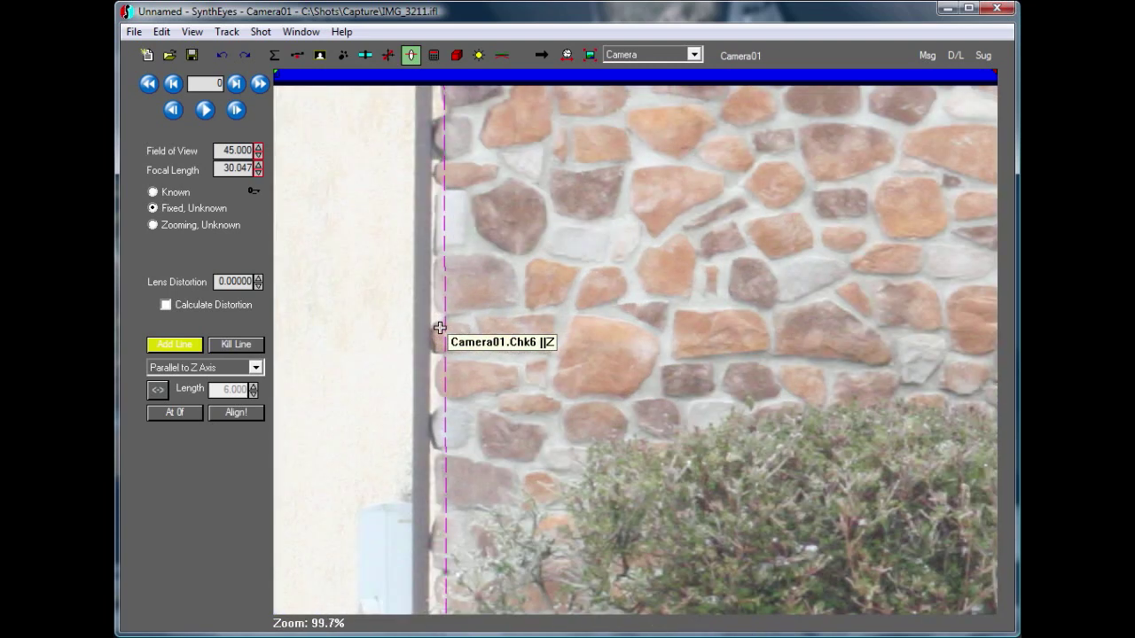
scroll(440, 328, "down", 5)
scroll(434, 193, "up", 2)
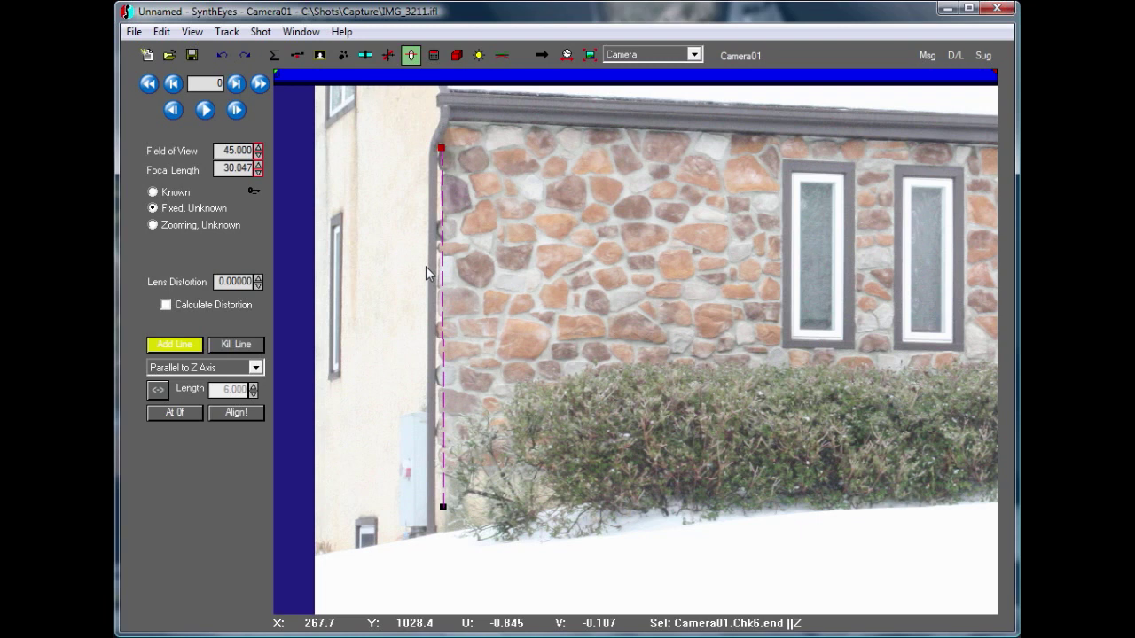
middle_click_drag(598, 247, 529, 321)
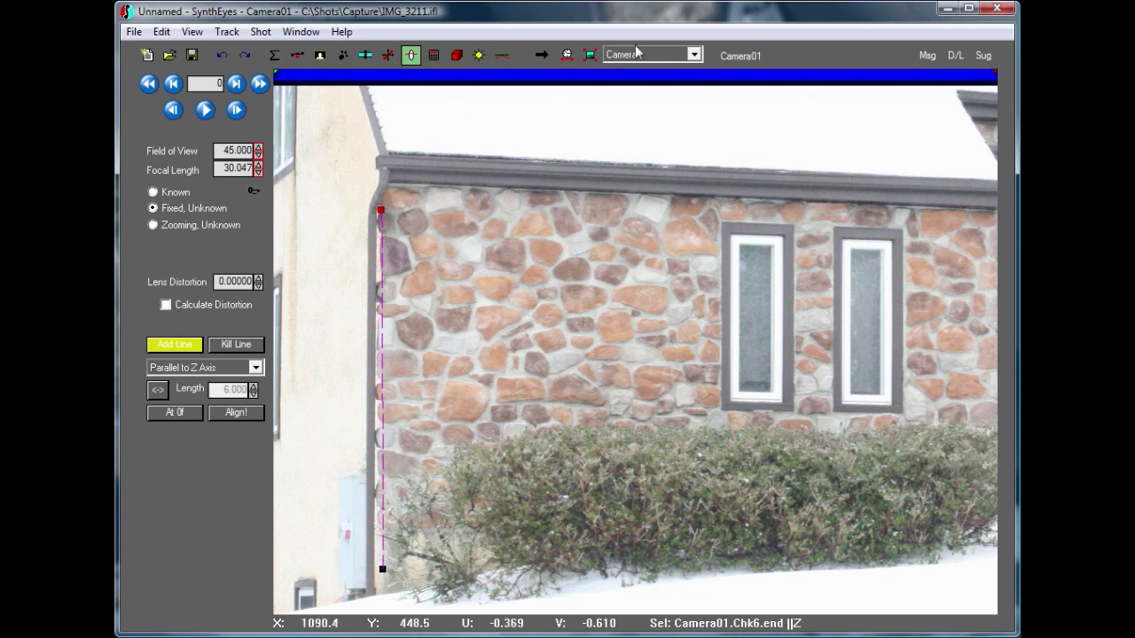
Align the camera to the drawn lines, and switch to the Quad layout to inspect the camera from above
left_click(589, 54)
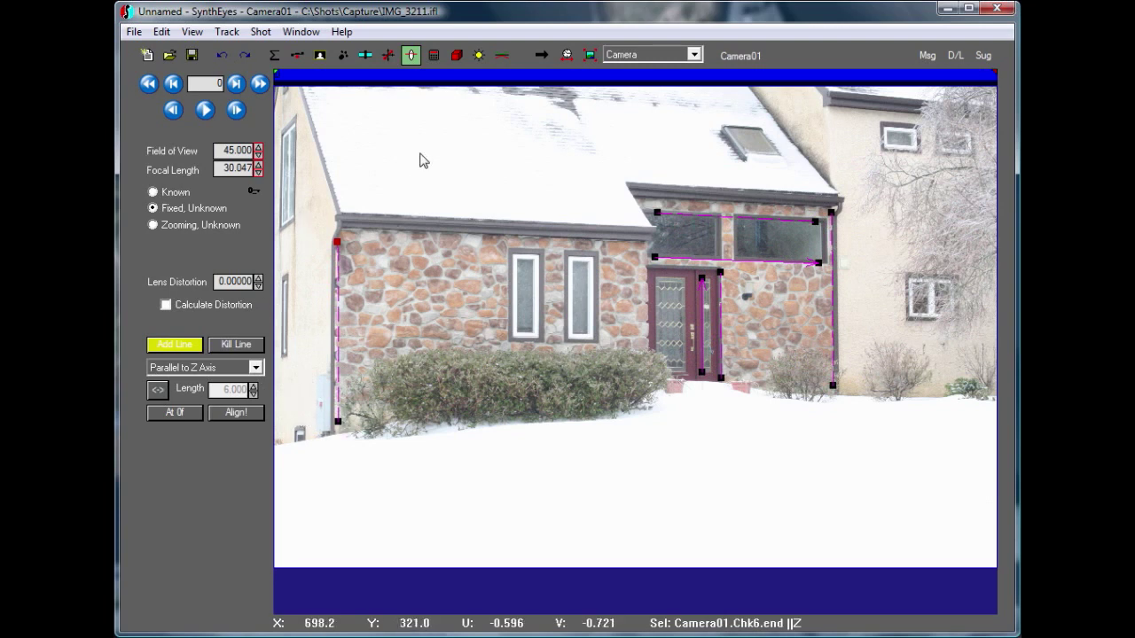
left_click(228, 415)
left_click(623, 56)
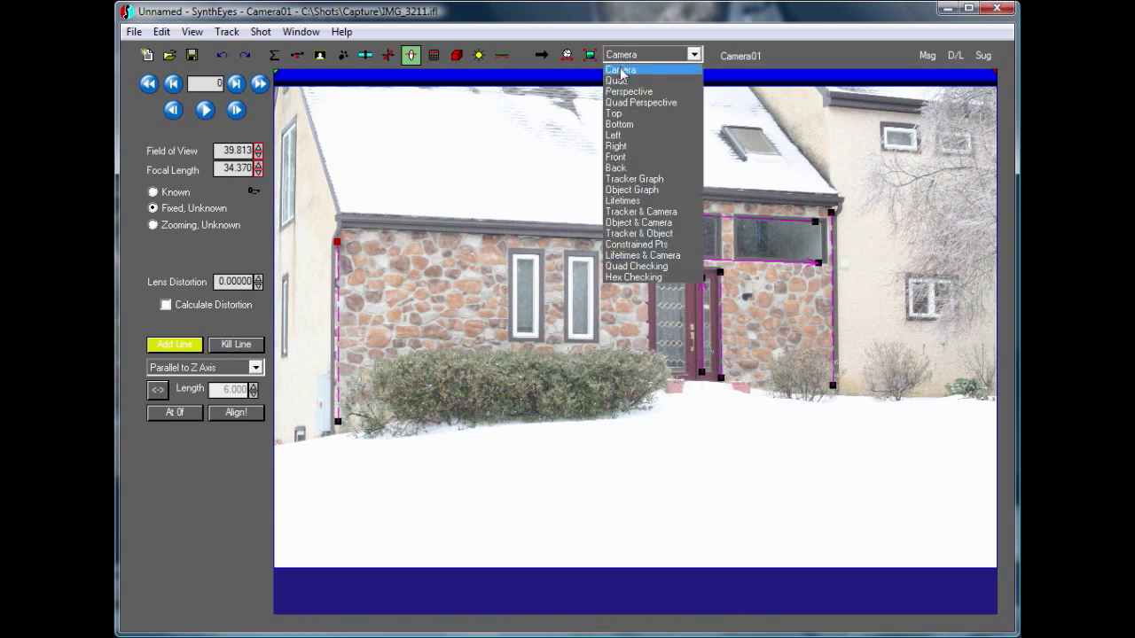
left_click(618, 80)
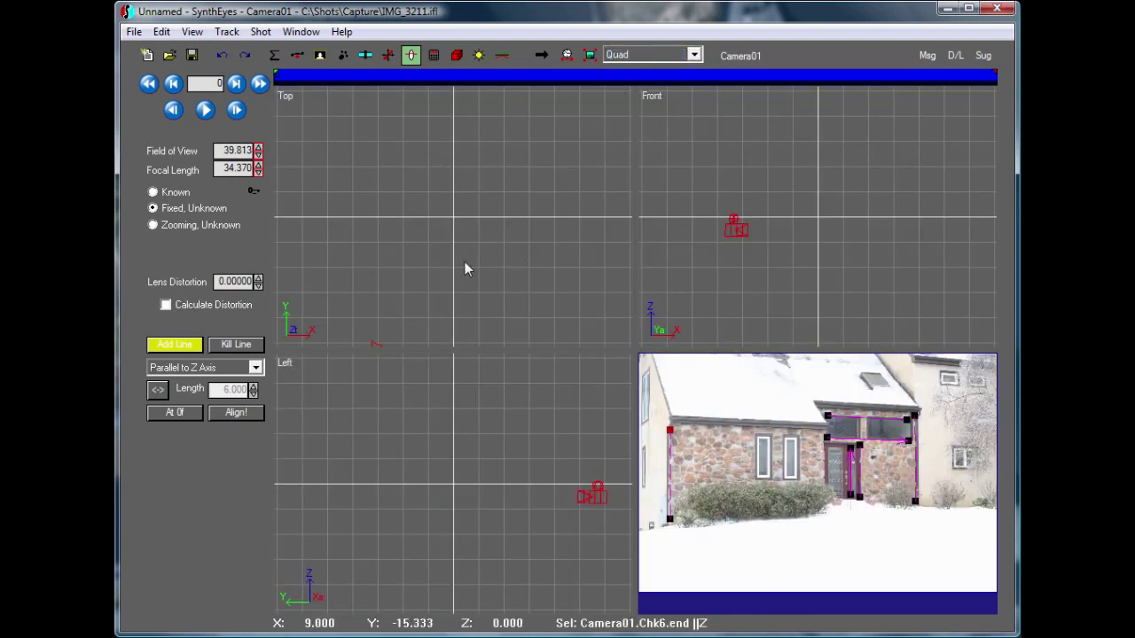
scroll(466, 261, "down", 2)
middle_click_drag(466, 261, 487, 163)
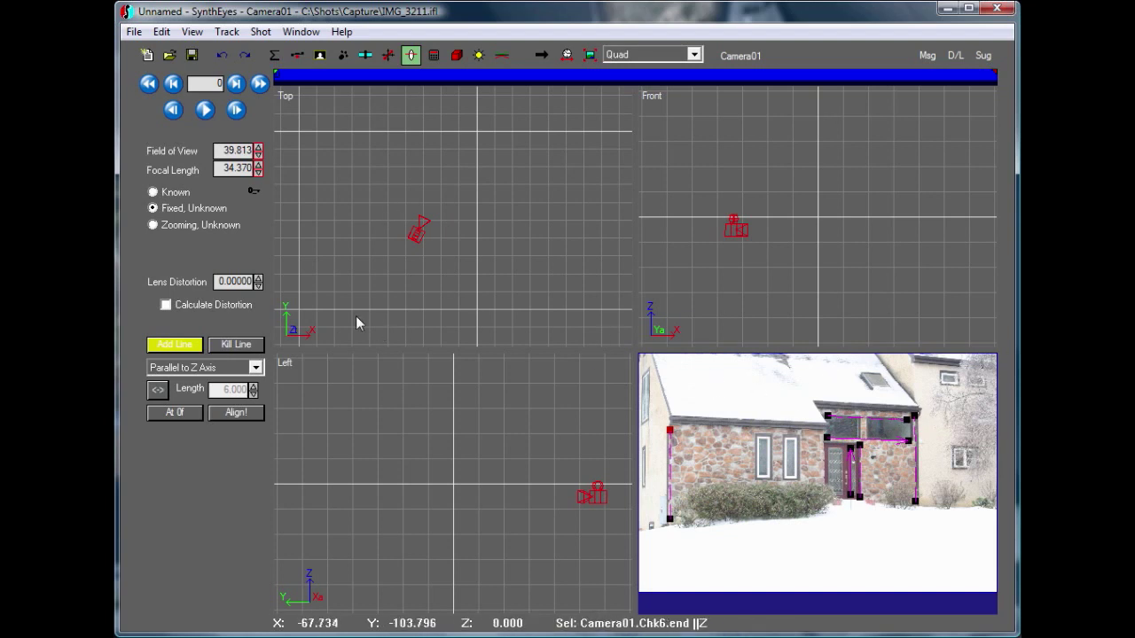
Create a box from the origin in the Front view, about 8.7 wide, 6.3 high and 5 deep
left_click(456, 55)
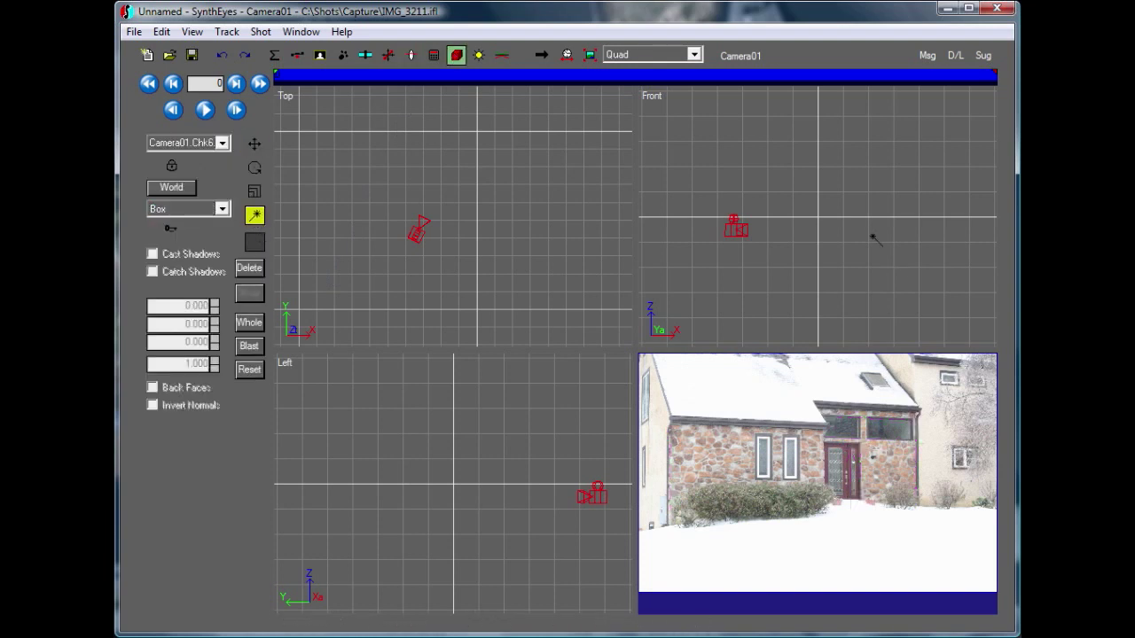
left_click_drag(819, 216, 840, 203)
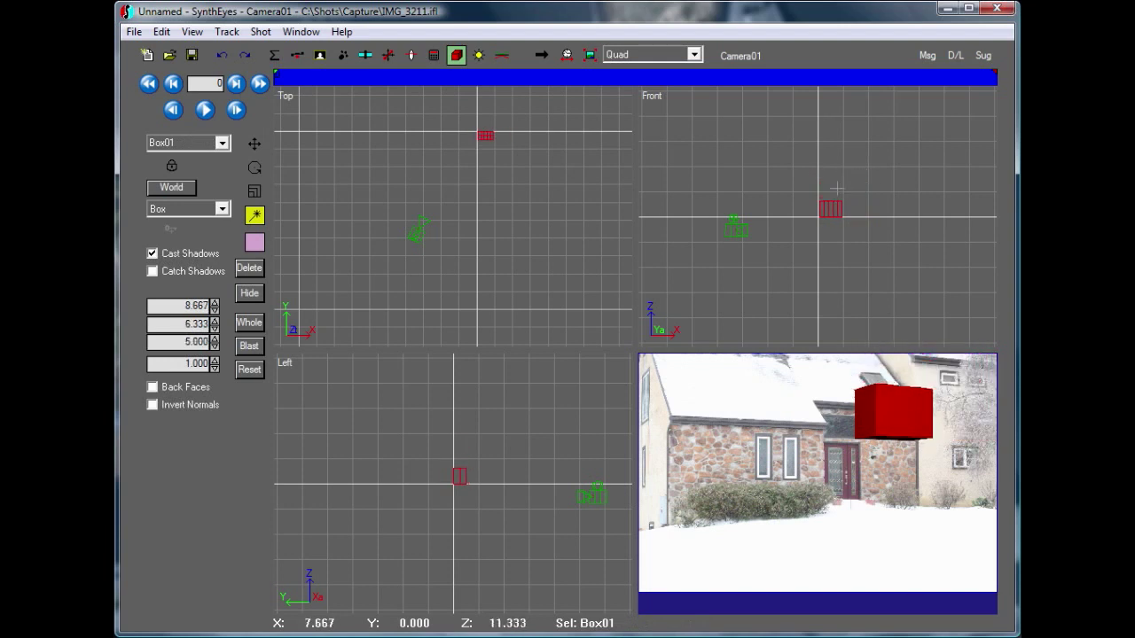
Move the box in the Front view so that its lower-left corner sits exactly on the origin
scroll(826, 217, "up", 5)
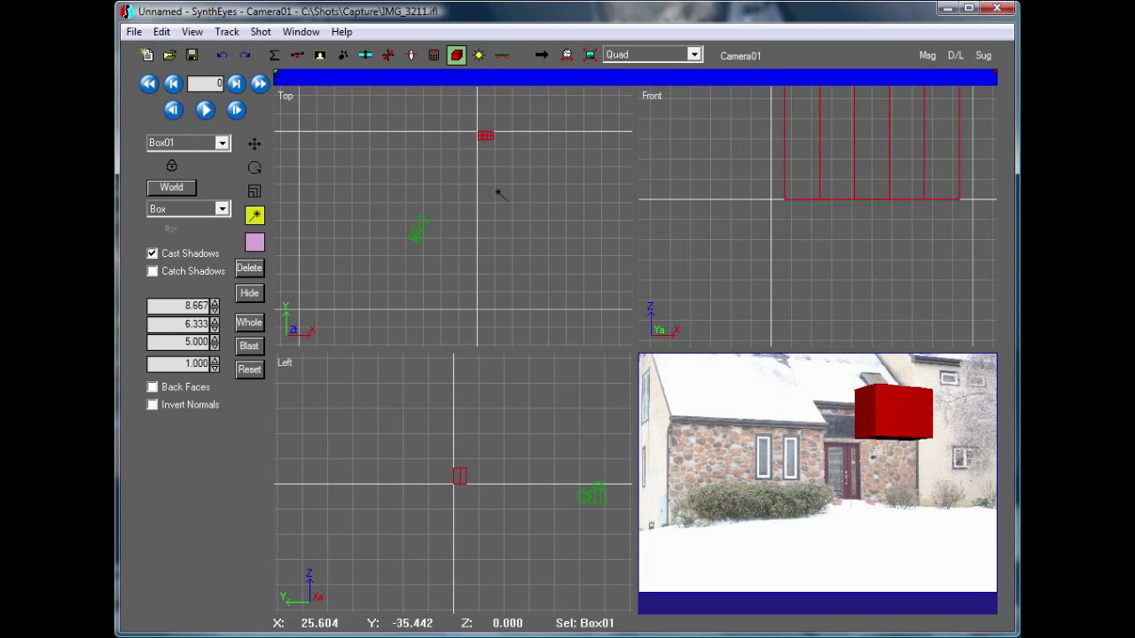
left_click(254, 143)
left_click_drag(788, 190, 773, 187)
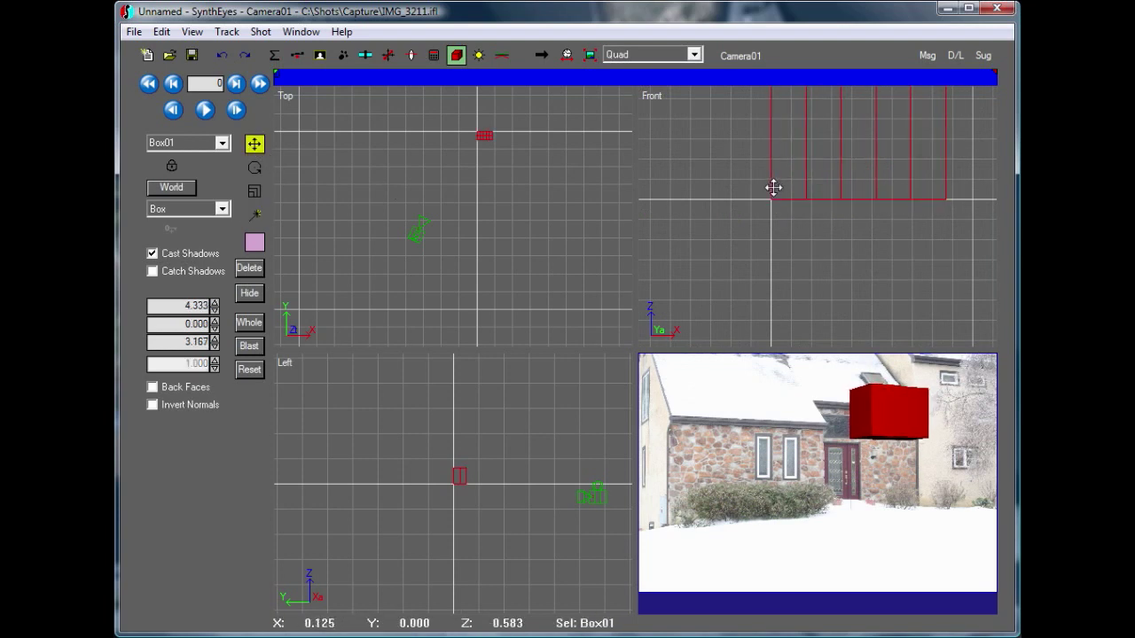
Examine the box's lower edge above the front door in the camera view, and compare it with the alignment lines
scroll(856, 448, "up", 5)
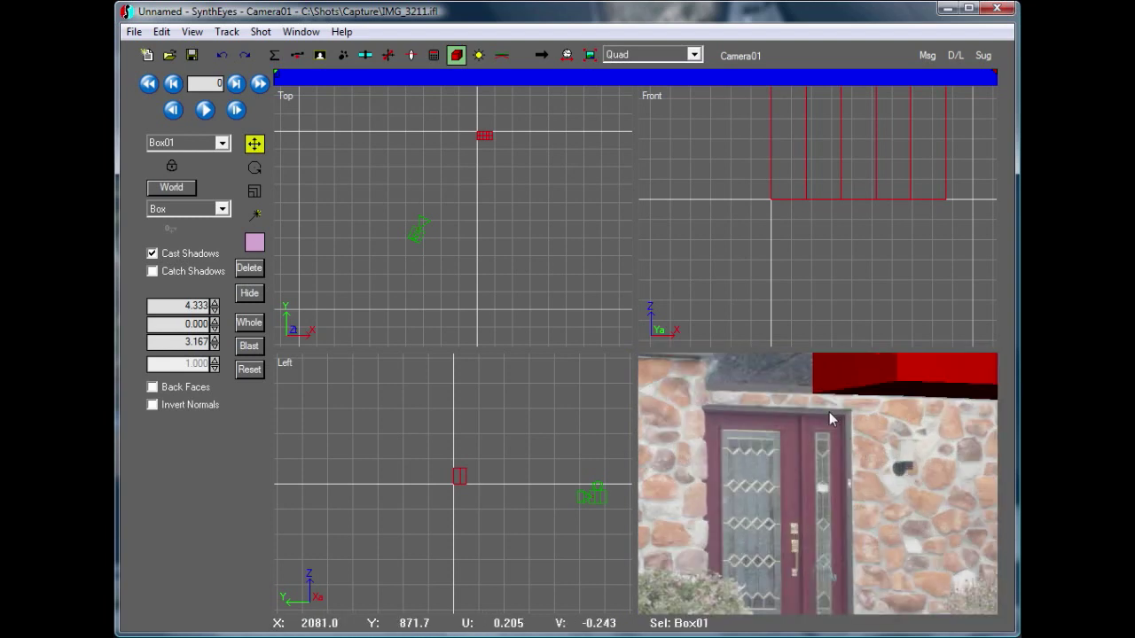
left_click(410, 55)
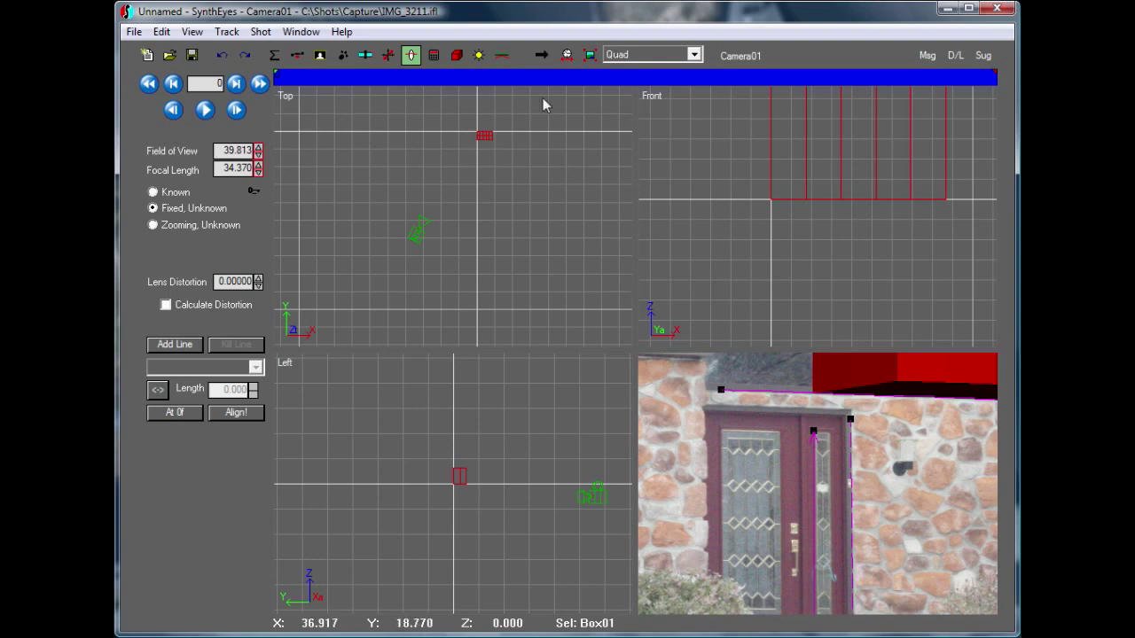
left_click(590, 55)
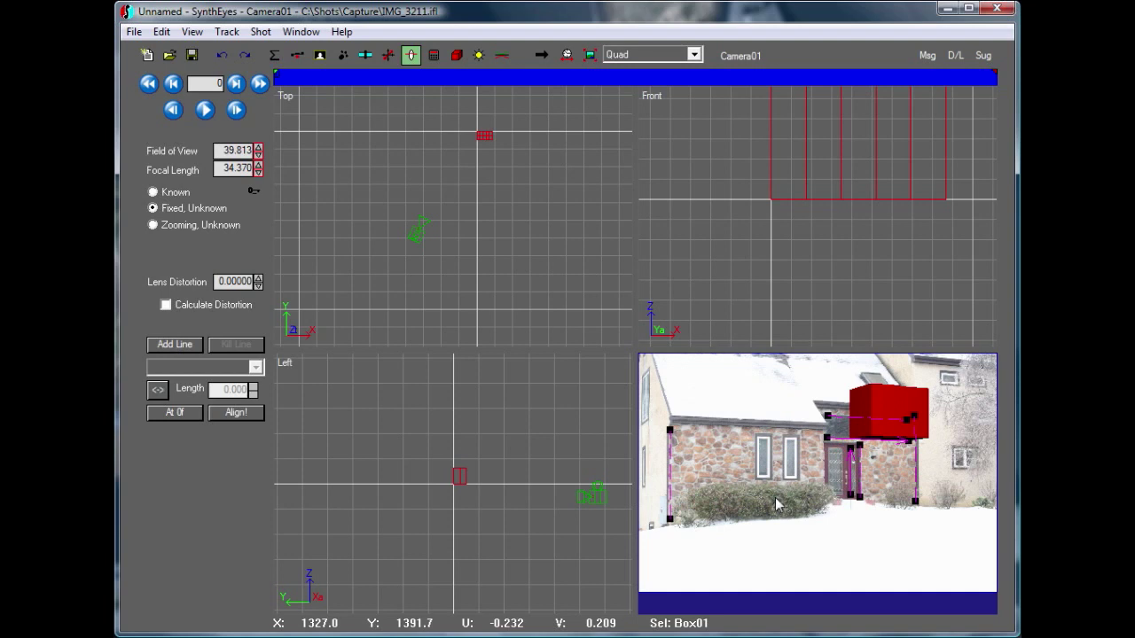
Review all the possible alignment solutions for the drawn lines, rejecting the first four, and cancel without accepting any
left_click(236, 414)
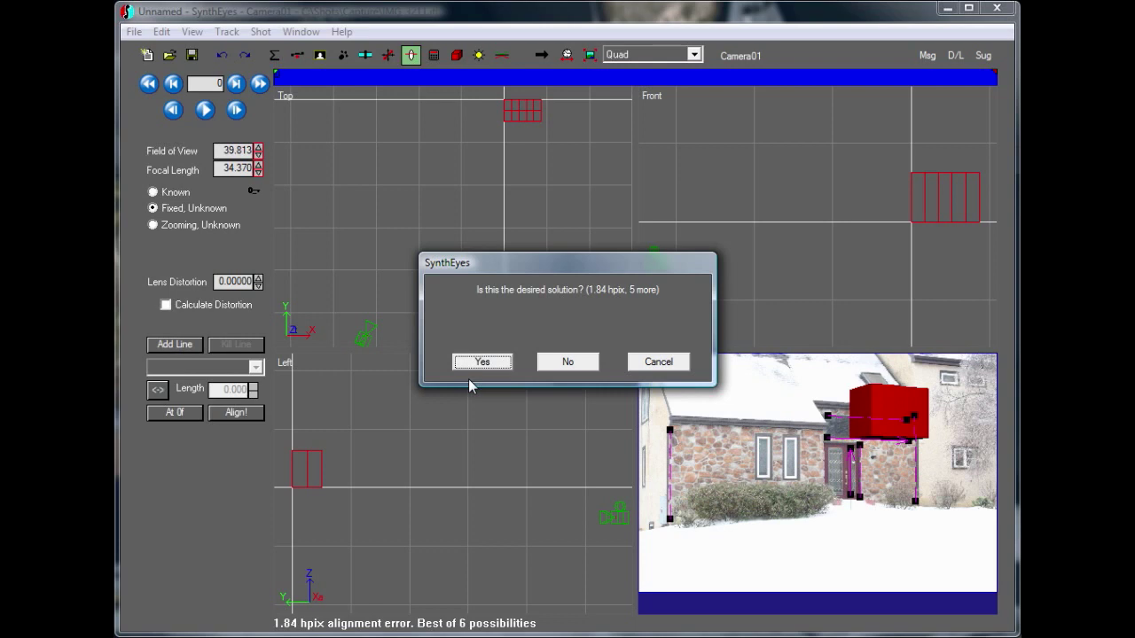
left_click(571, 363)
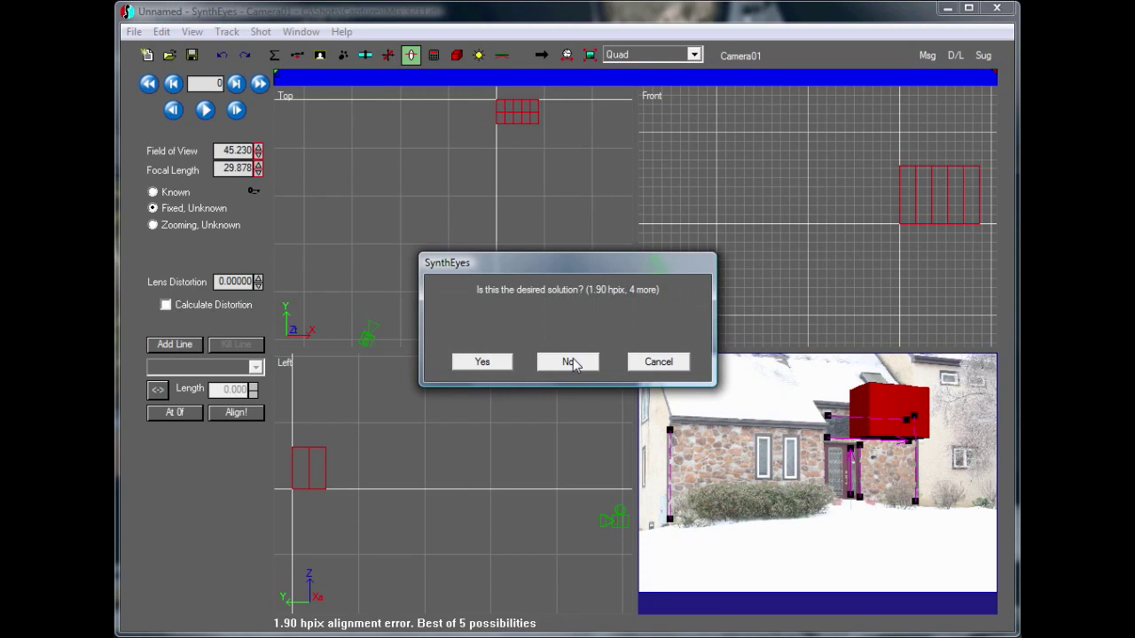
left_click(572, 362)
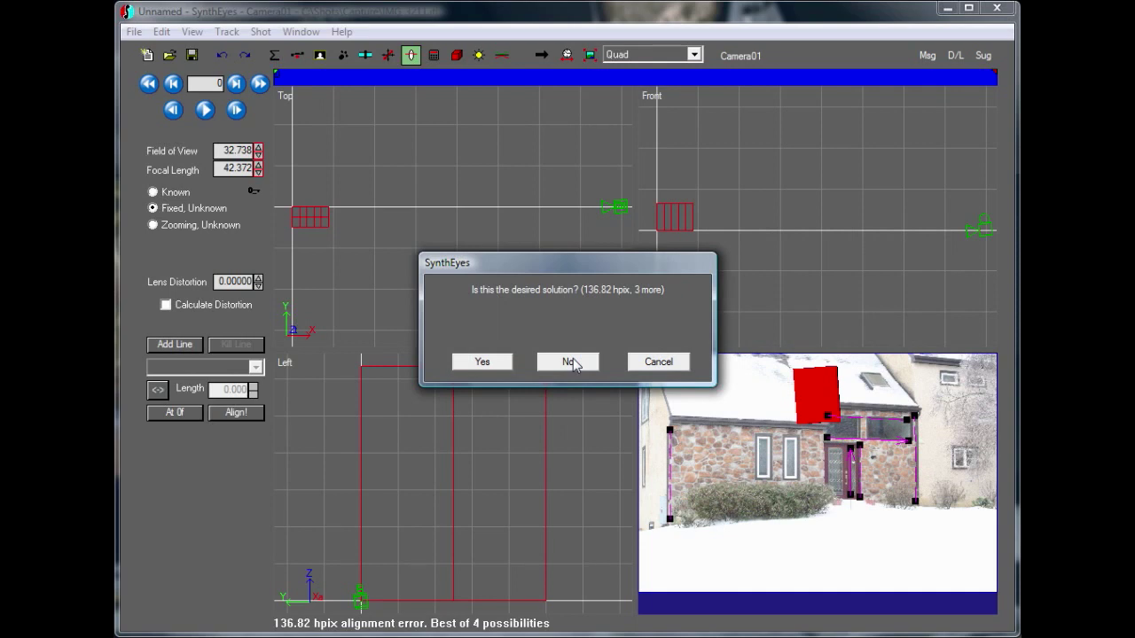
left_click(572, 362)
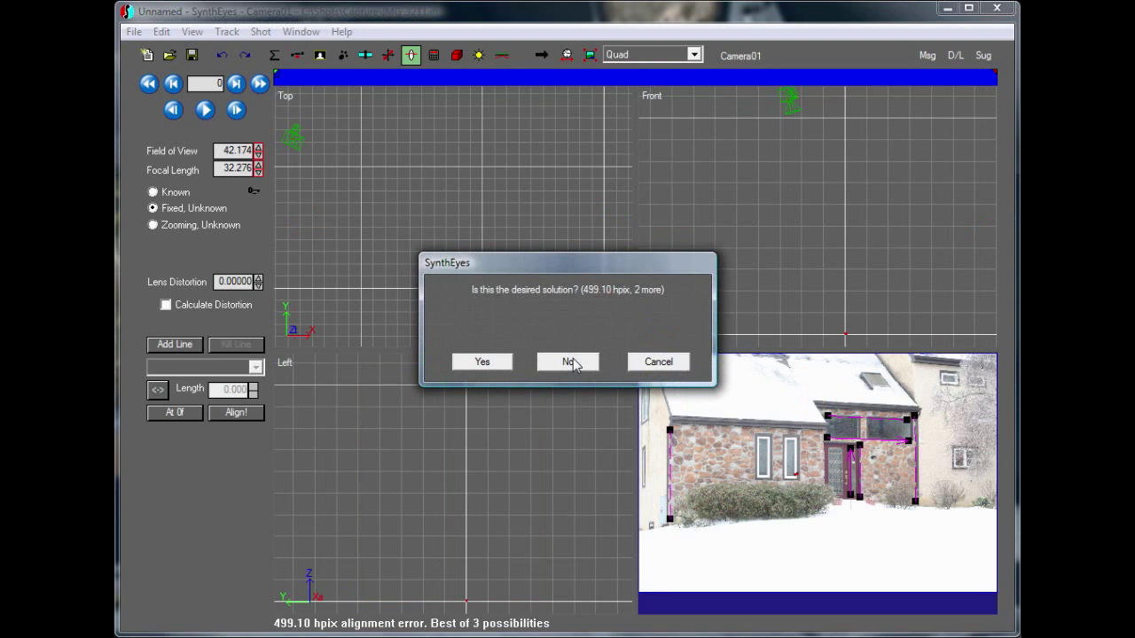
left_click(571, 363)
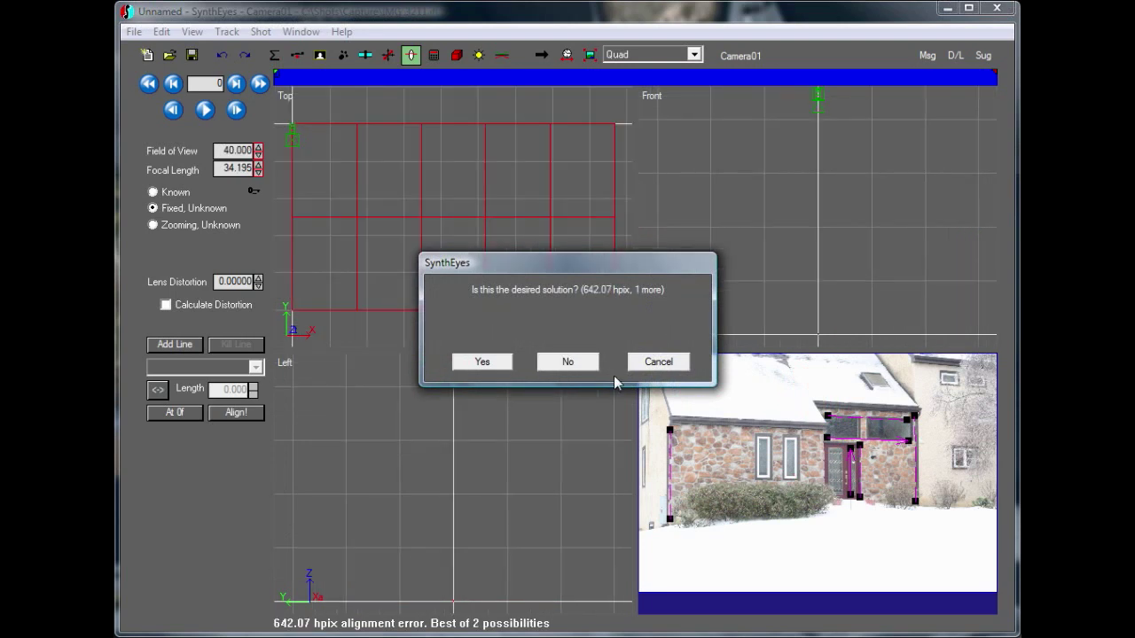
left_click(658, 368)
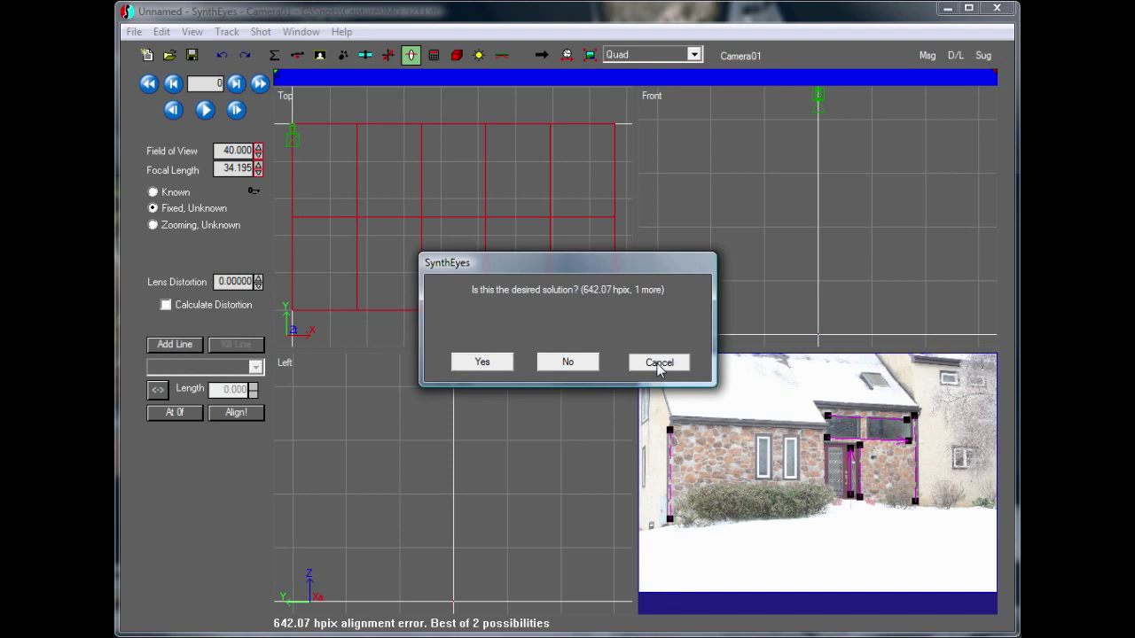